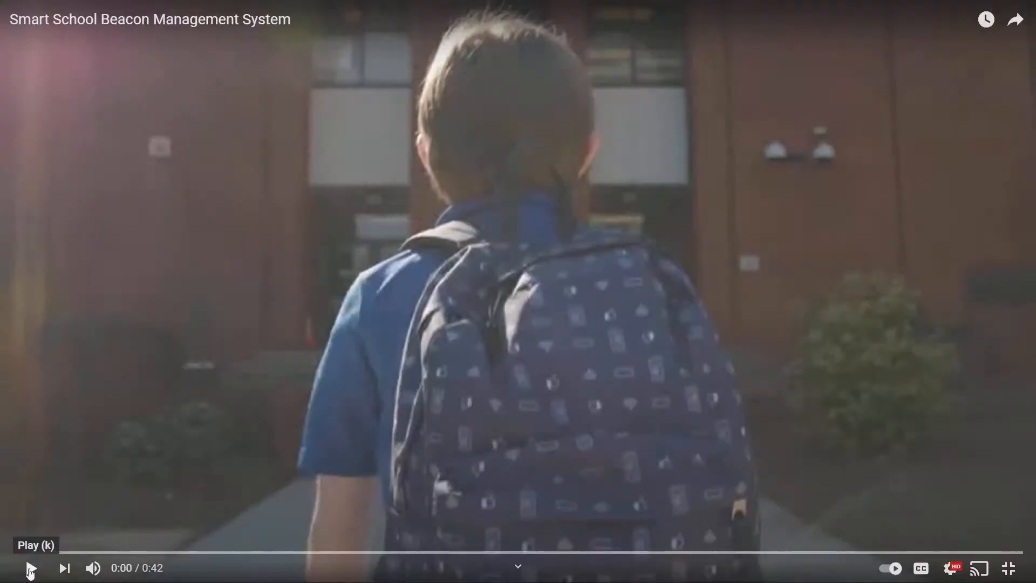
- Play the Smart School Beacon Management System video
left_click(30, 569)
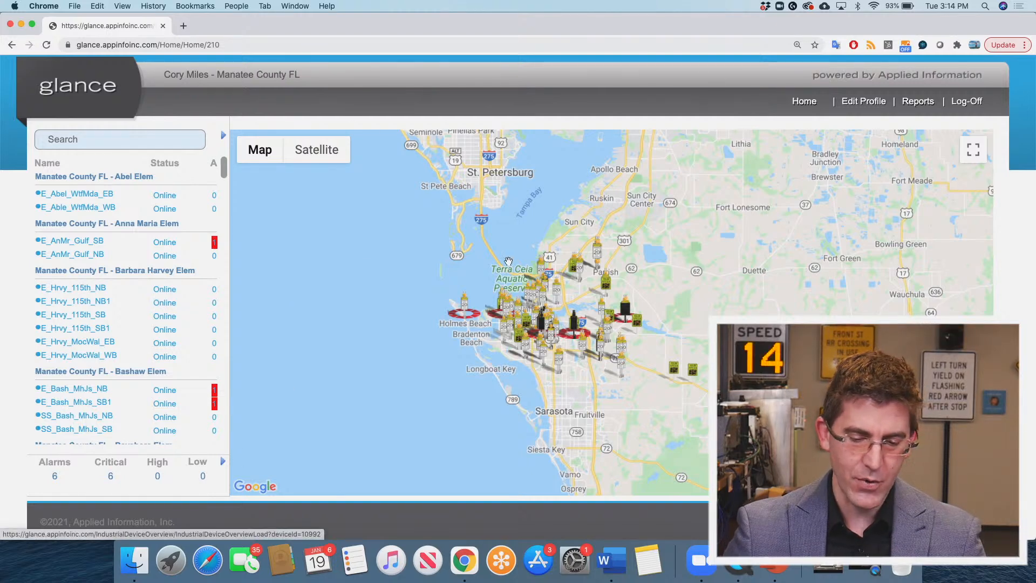
- View the county device map as satellite imagery with labels off and on, and return it to the street map
scroll(440, 223, "right", 3)
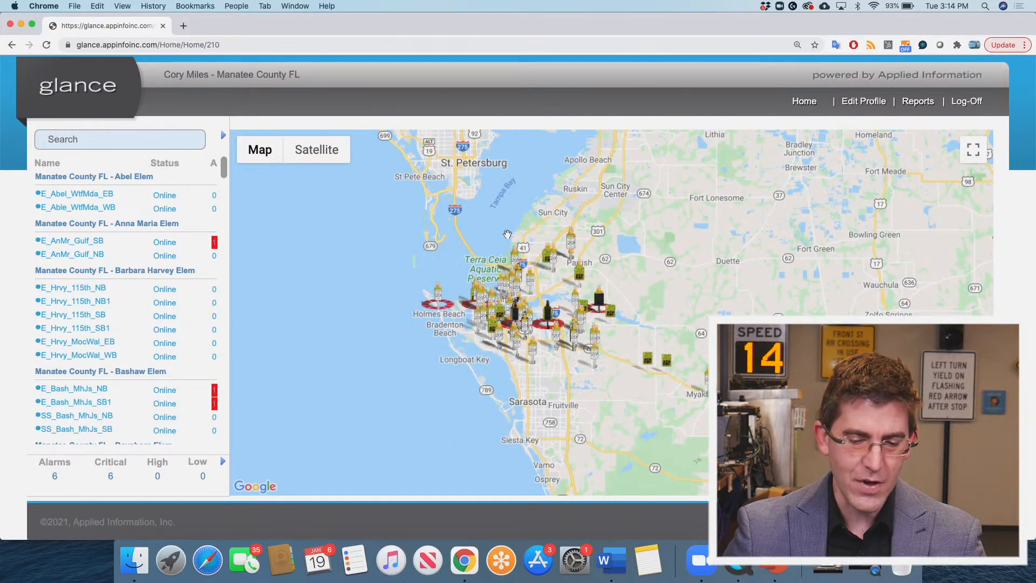
mouse_move(275, 160)
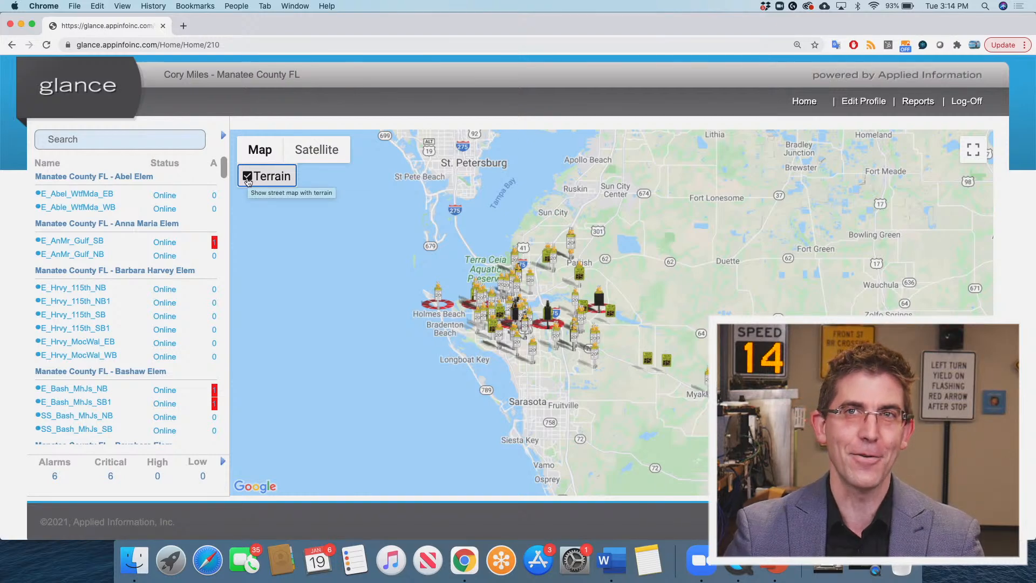
left_click(320, 152)
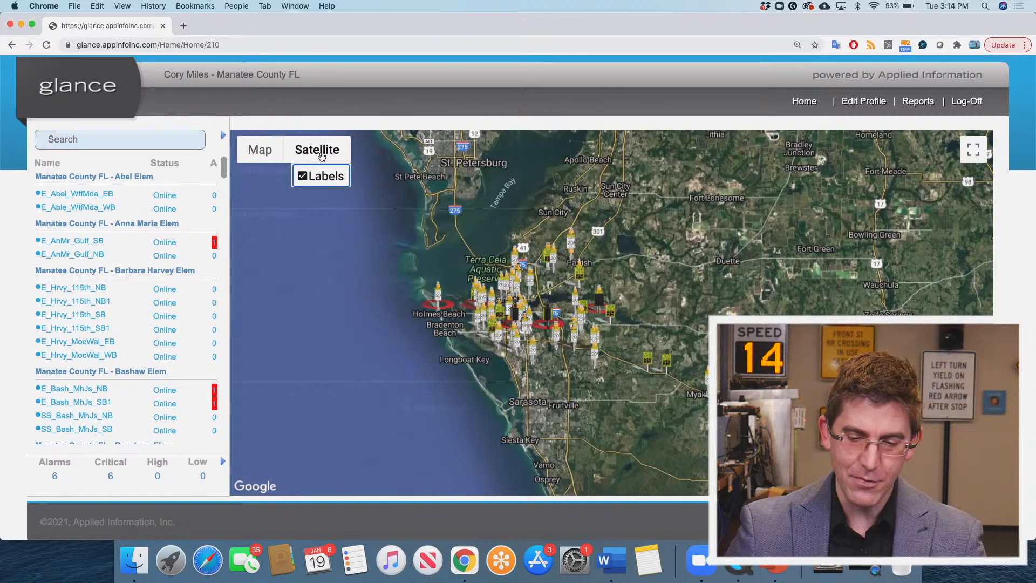
left_click(303, 178)
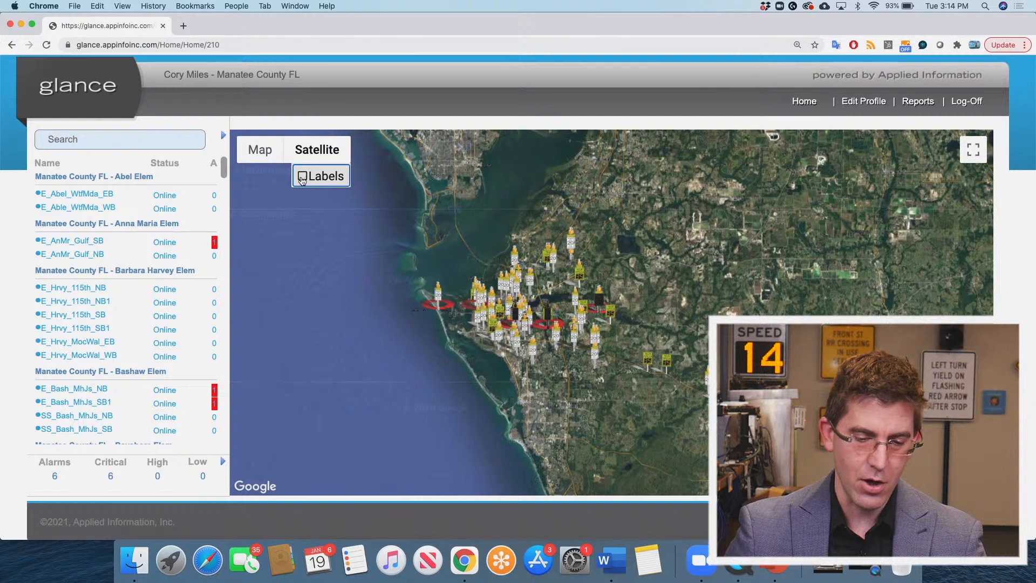
left_click(303, 179)
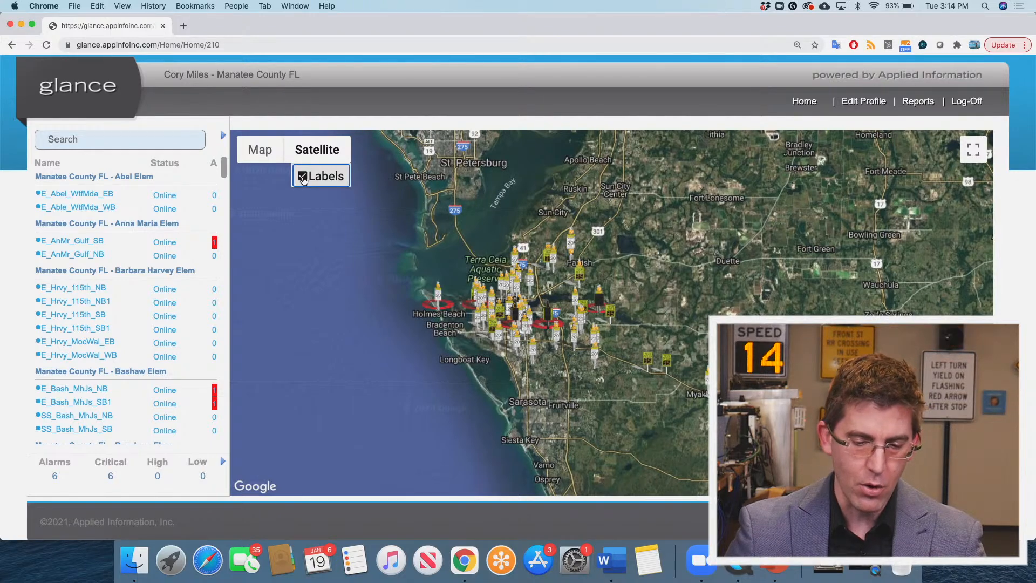
left_click(258, 150)
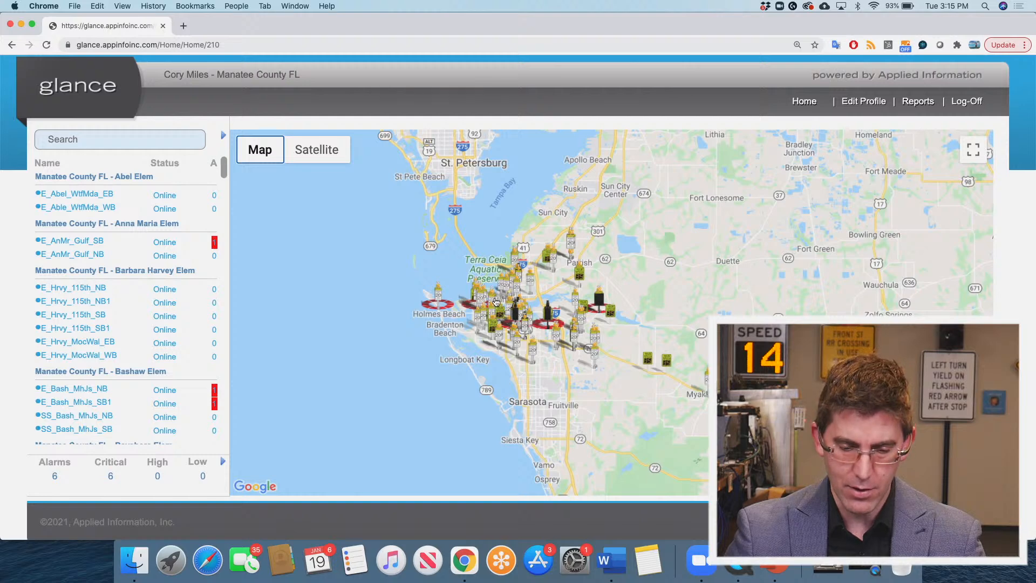
- Open the full details of the P_MTSA_Hbn_NB beacon beside Manatee School For the Arts on the map
scroll(496, 301, "up", 3)
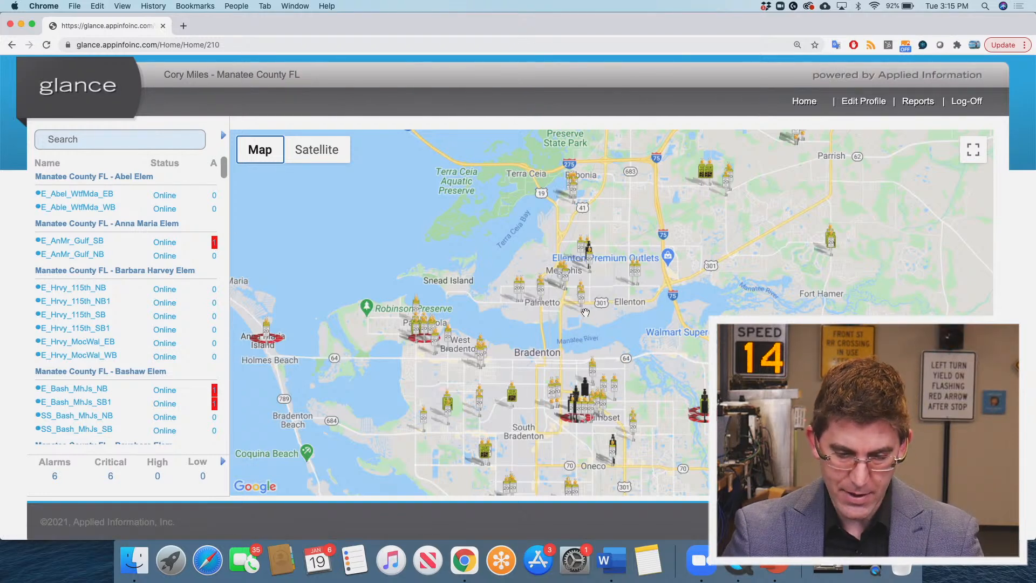
scroll(585, 312, "up", 6)
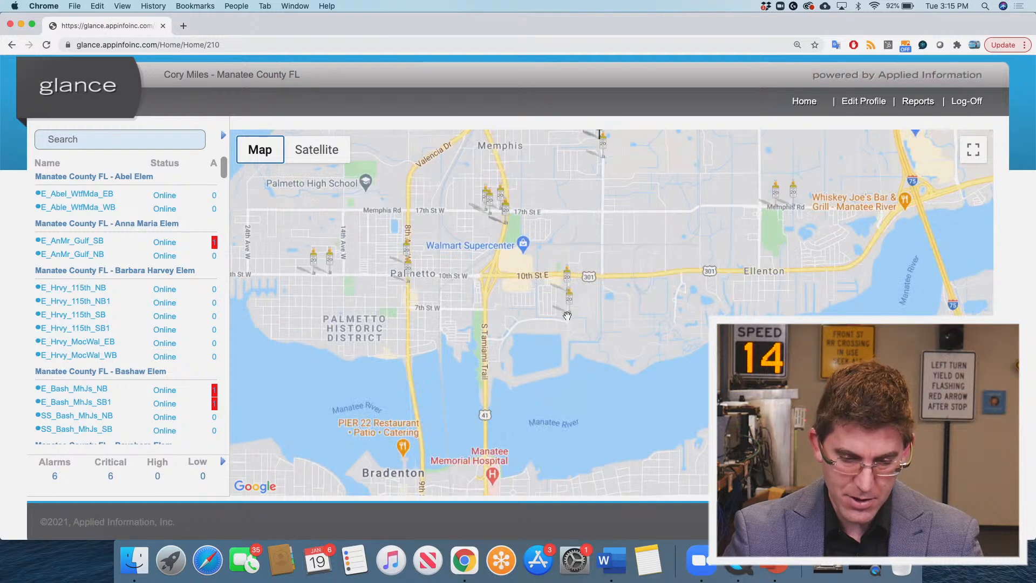
scroll(567, 315, "up", 4)
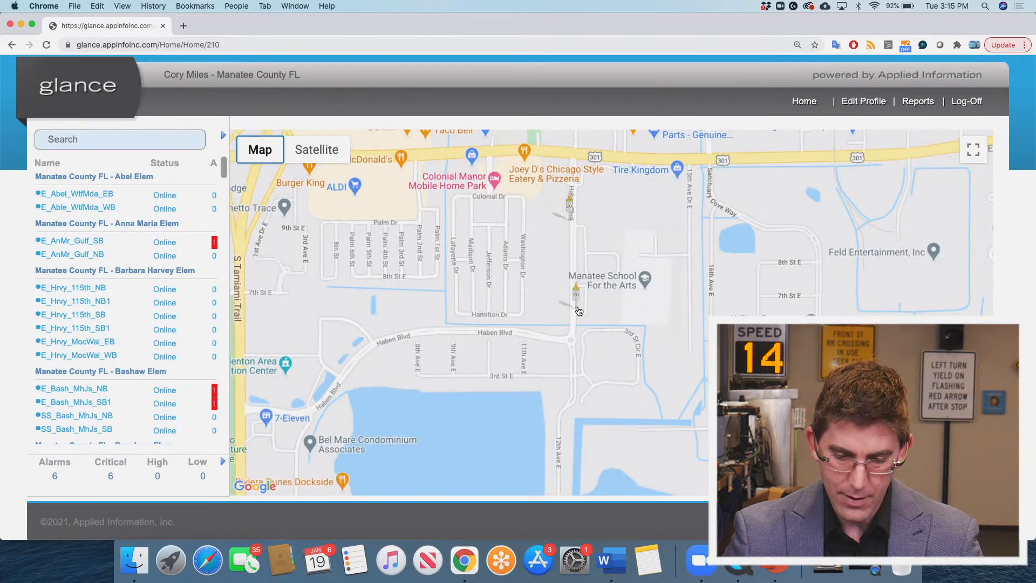
left_click(578, 304)
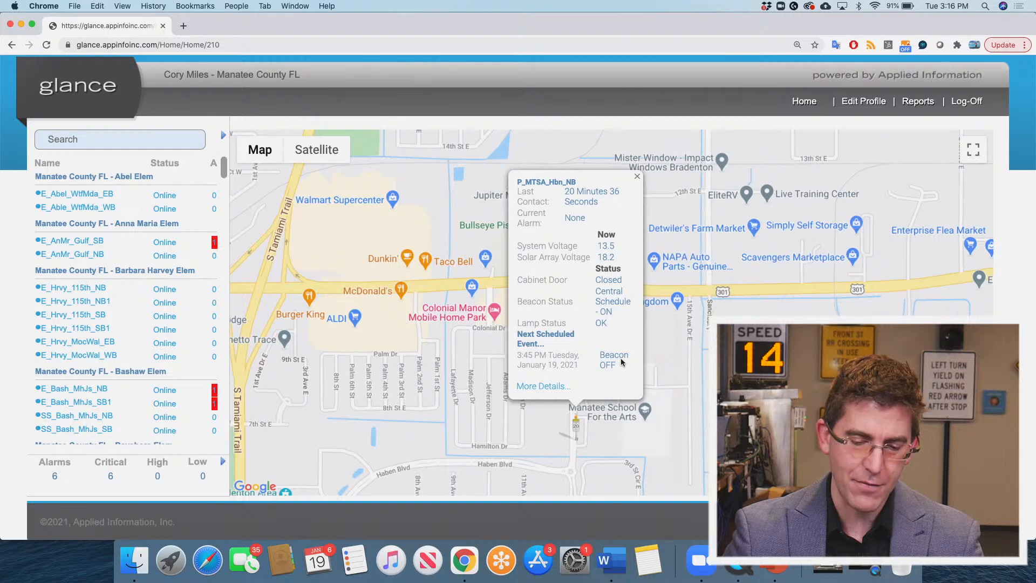
left_click(531, 391)
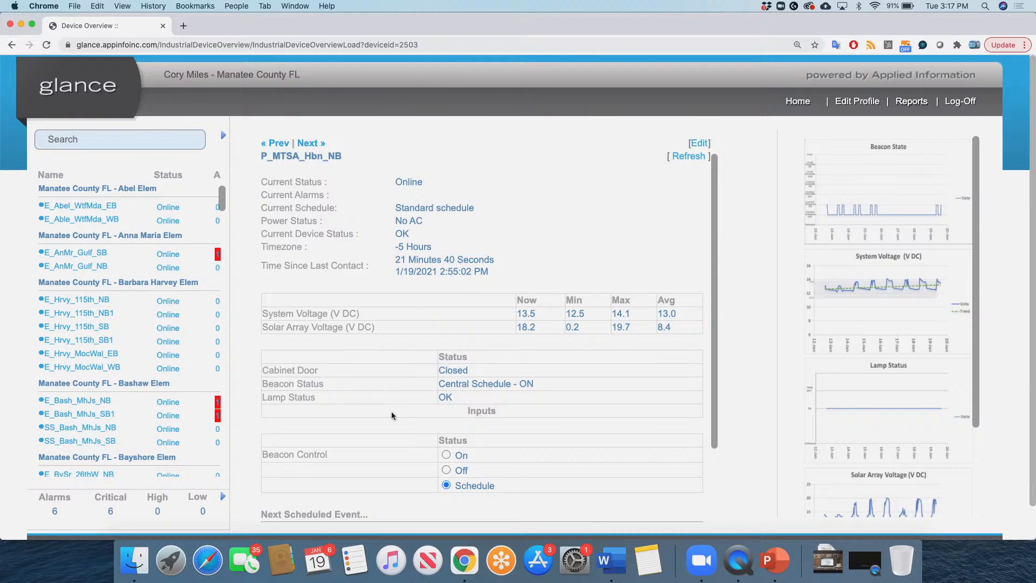
- Review the beacon's next scheduled events and enlarge its Beacon State and System Voltage graphs one after the other
scroll(388, 412, "down", 3)
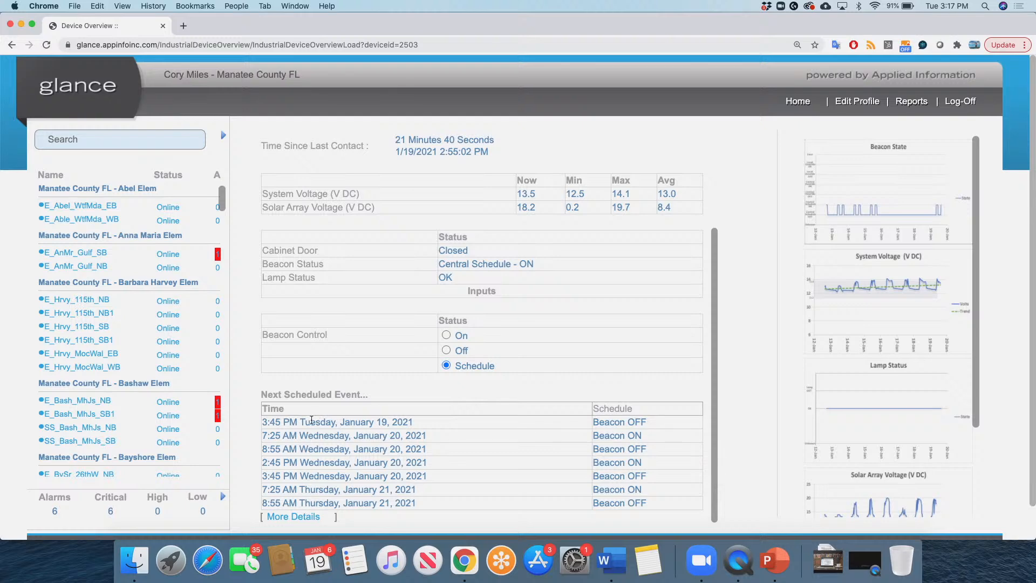
left_click(869, 213)
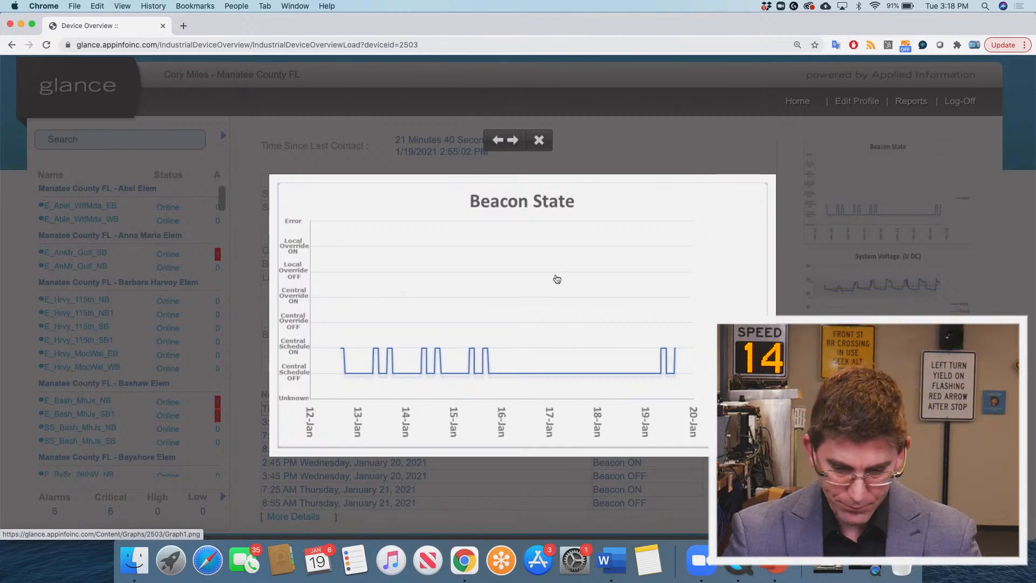
left_click(538, 140)
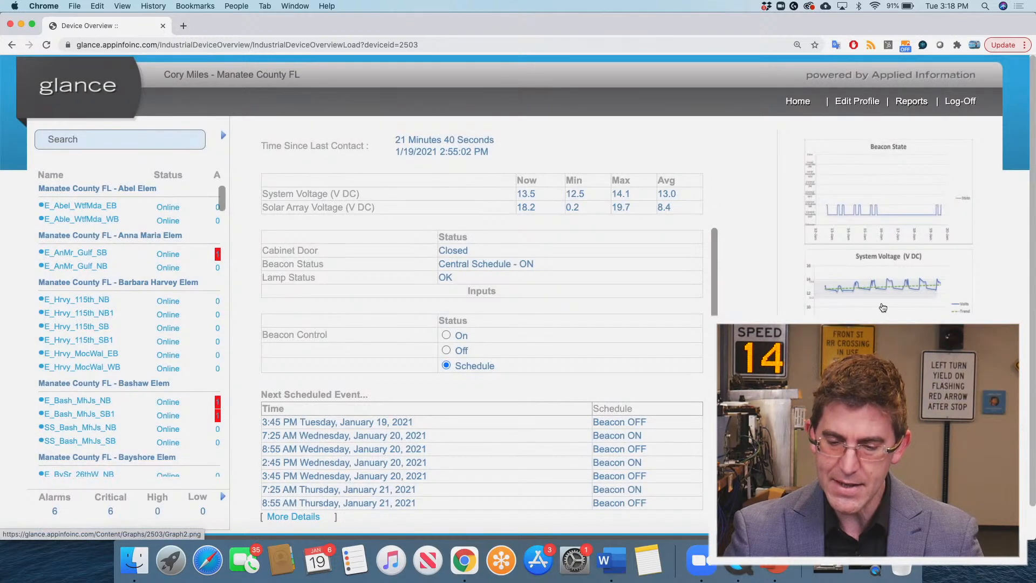
left_click(884, 302)
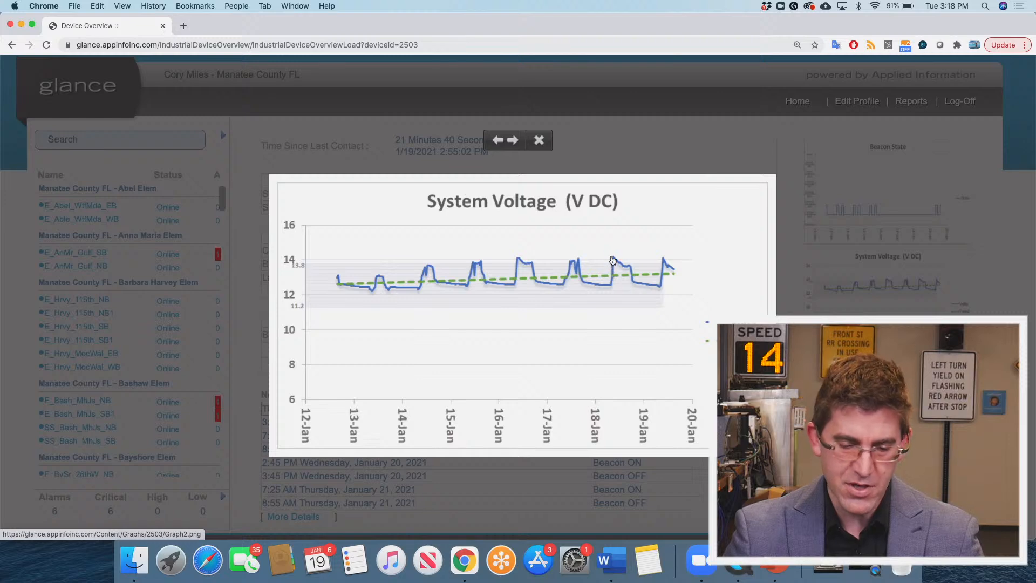
left_click(540, 142)
- Enlarge the beacon's Lamp Status and Solar Array Voltage graphs one after the other and close each
left_click(884, 388)
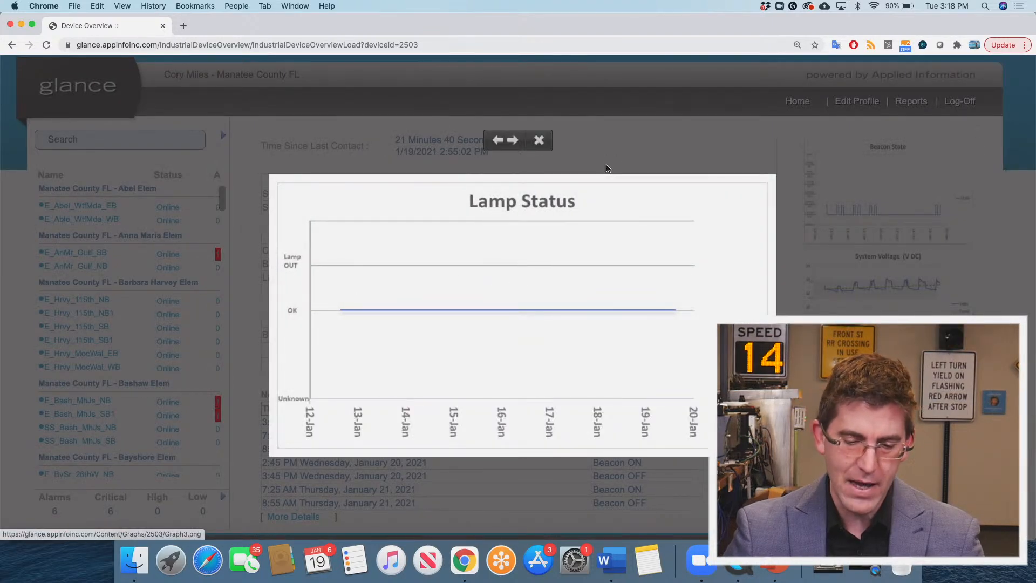
left_click(539, 140)
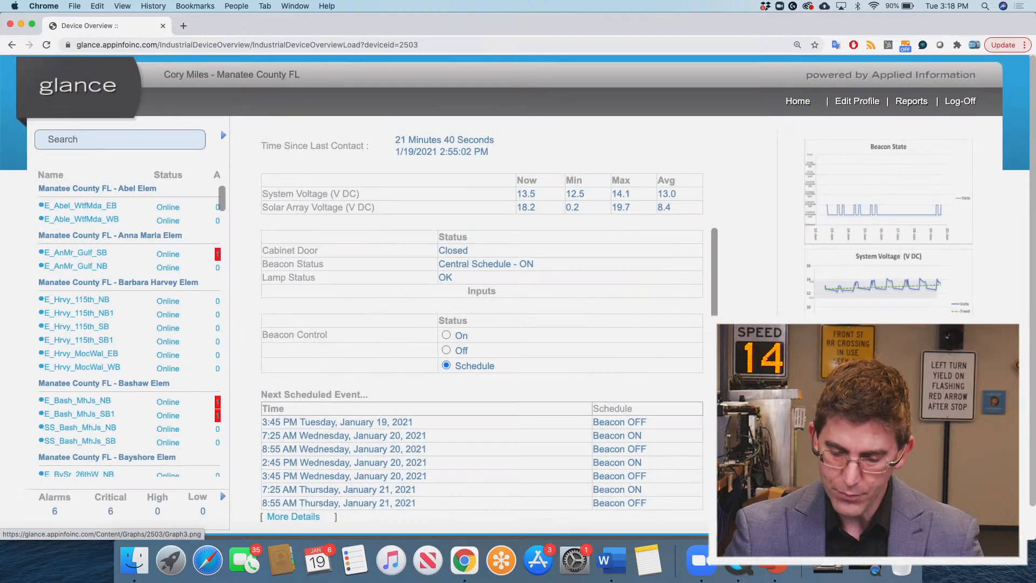
scroll(887, 270, "down", 5)
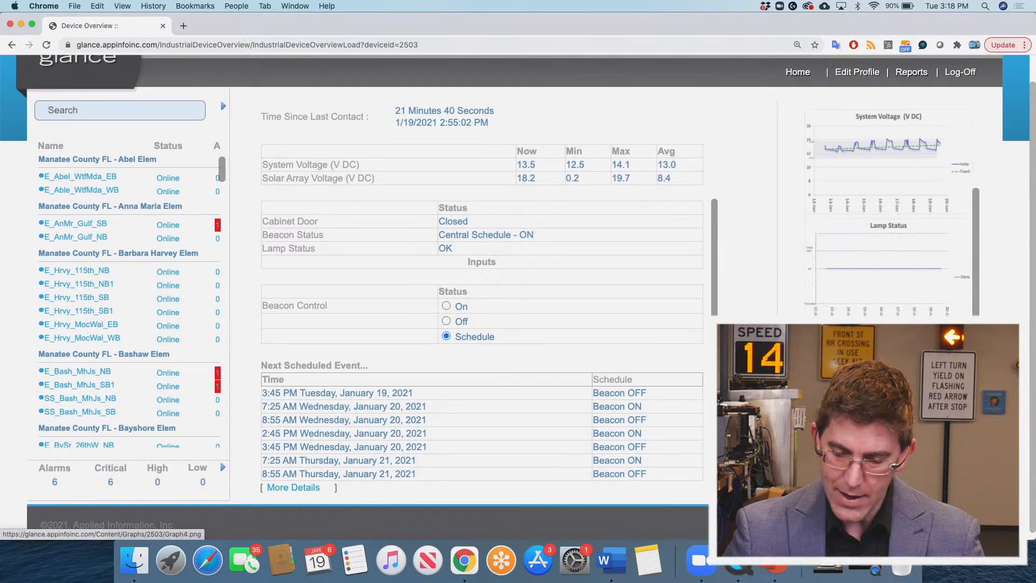
scroll(887, 361, "down", 2)
left_click(888, 361)
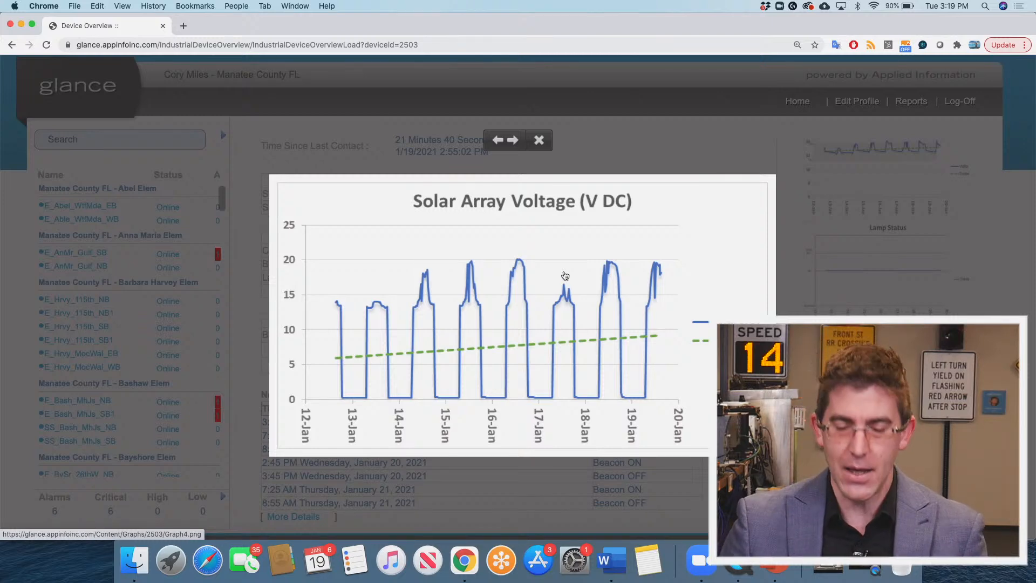
left_click(537, 140)
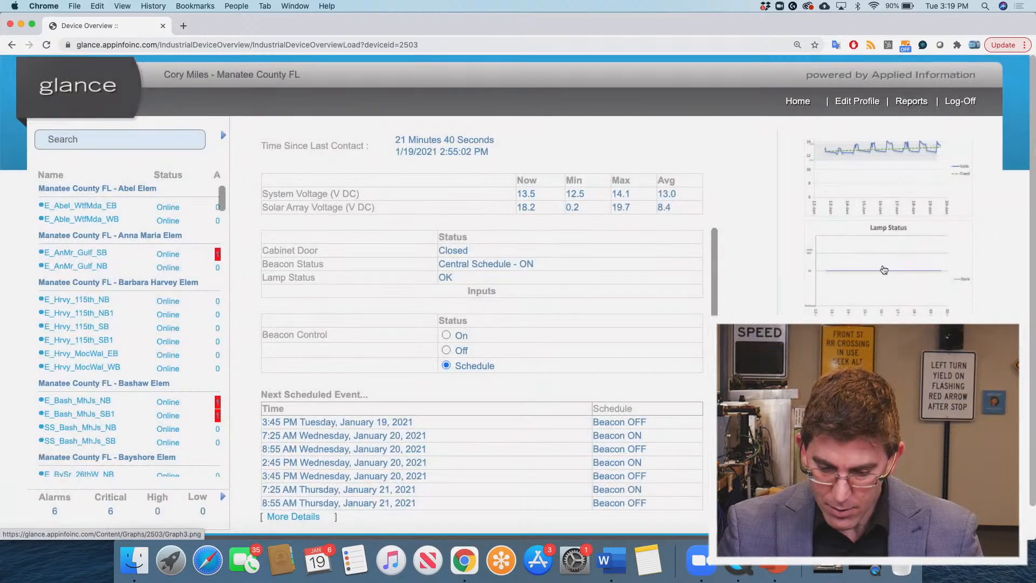
scroll(908, 307, "down", 1)
scroll(918, 302, "up", 1)
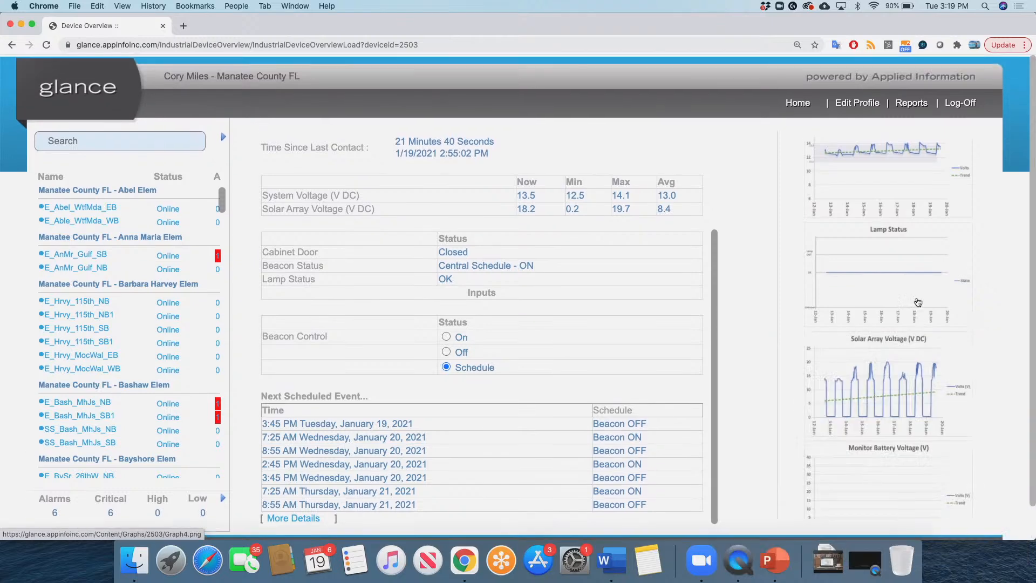
- Open P_MTSA_Hbn_NB for editing and bring up the settings of the first Beacon ON event in its Standard schedule
scroll(684, 287, "up", 3)
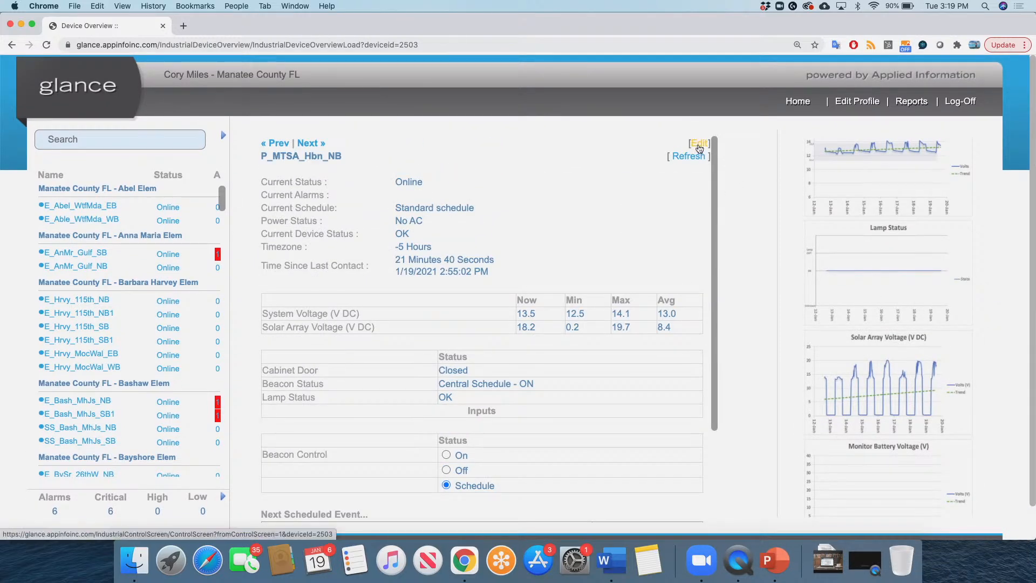
left_click(701, 151)
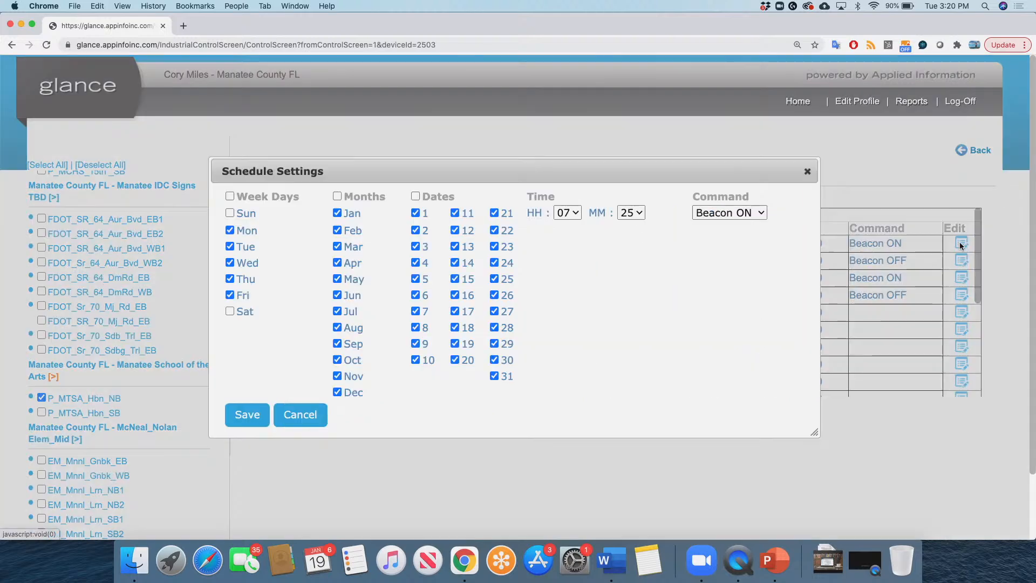
left_click(961, 244)
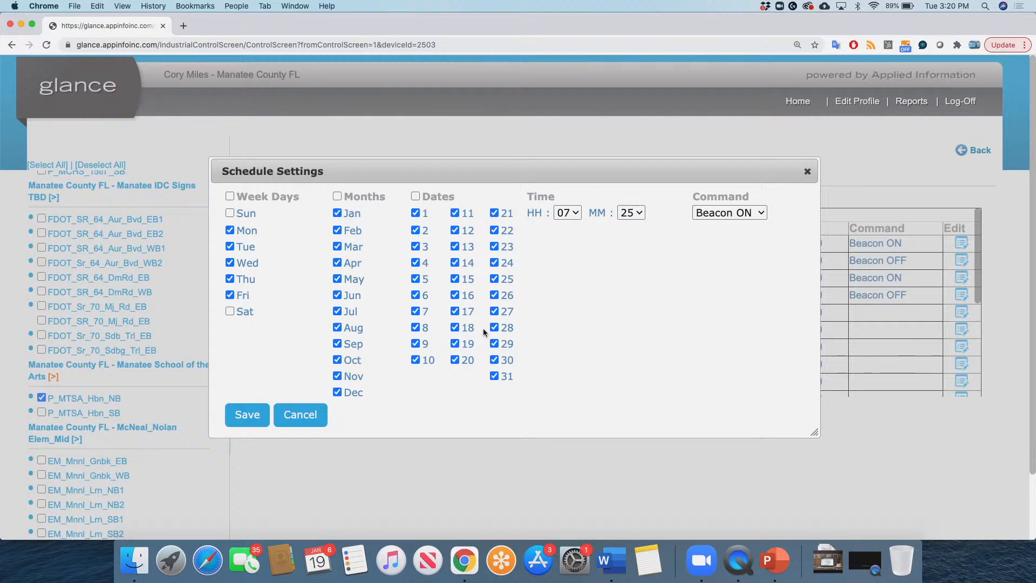
- Look through the hour and minute choices for the schedule event and close its settings without saving
left_click(570, 214)
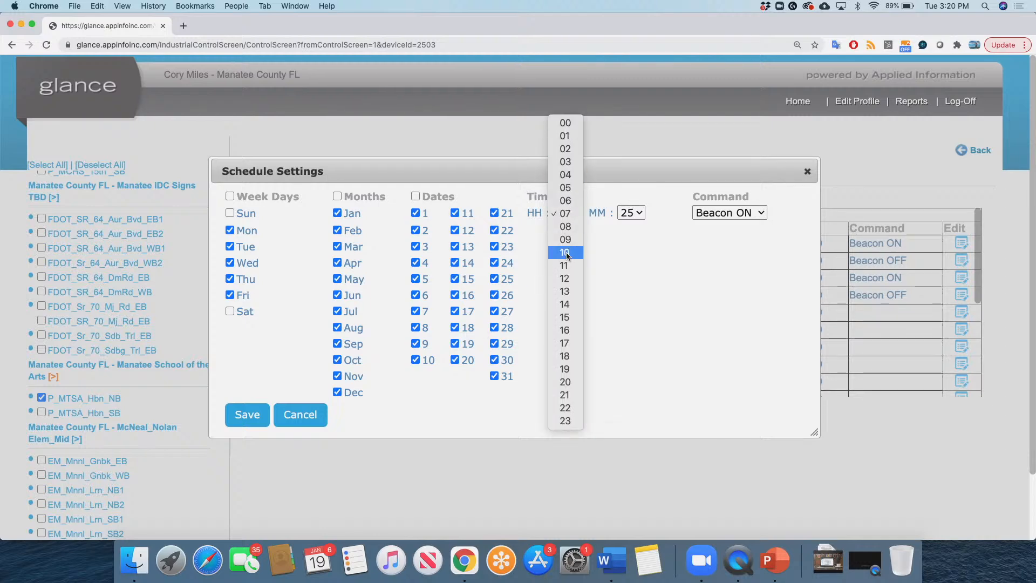
left_click(595, 236)
left_click(637, 214)
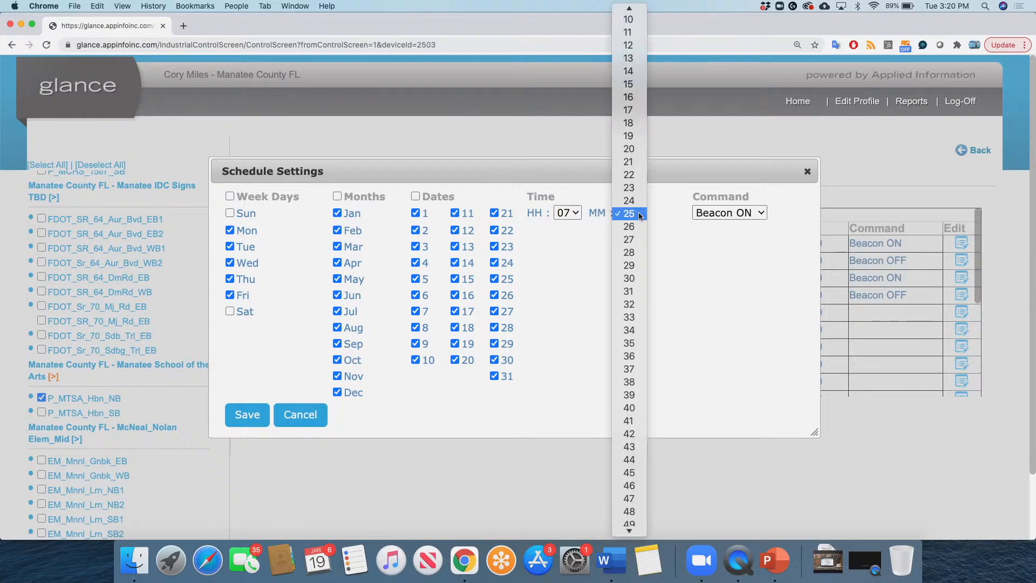
left_click(721, 322)
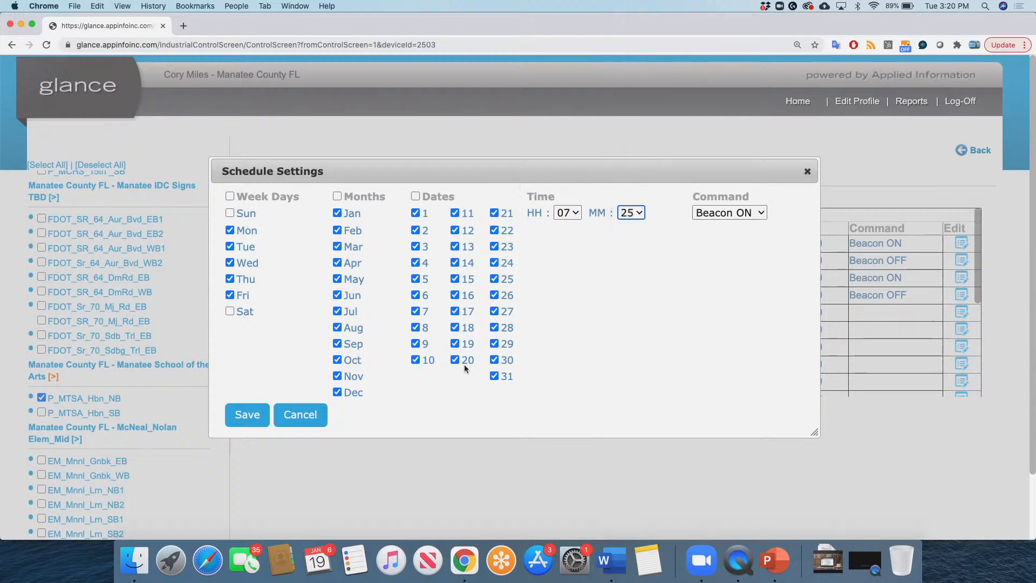
left_click(807, 171)
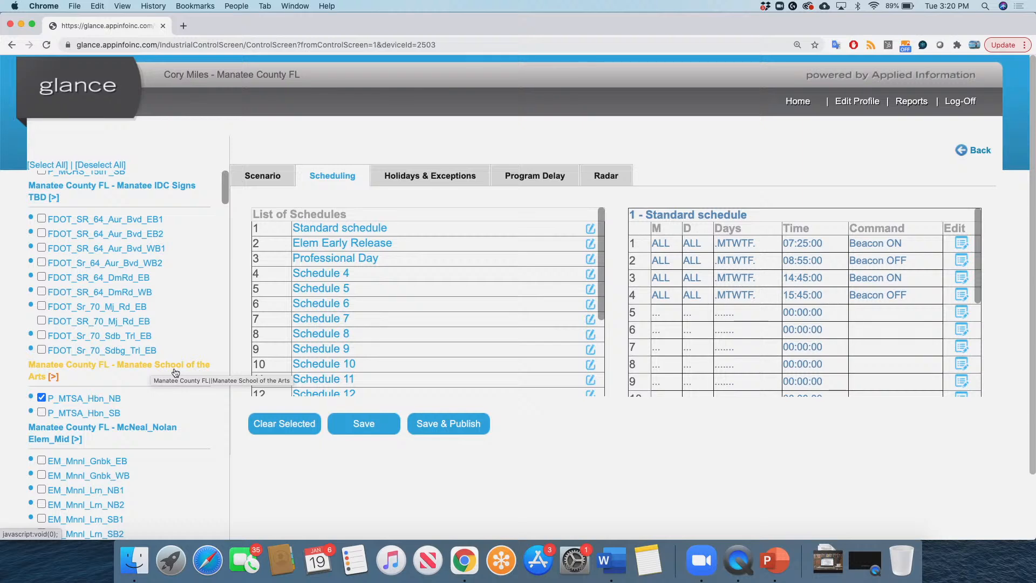
- Try including P_MTSA_Hbn_SB in the device selection, and compare the events of the Elem Early Release, Professional Day and Standard schedules
left_click(41, 412)
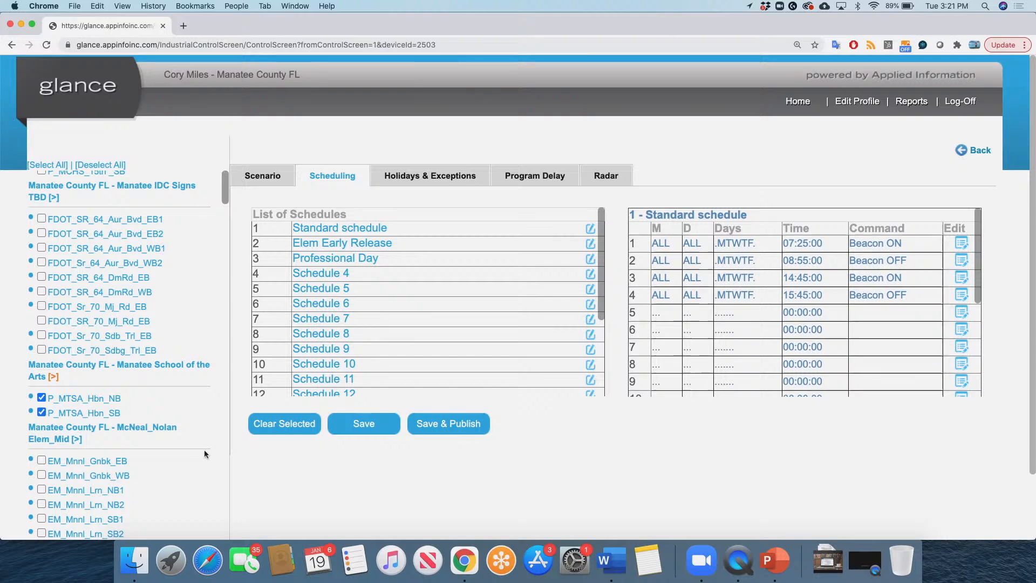
left_click(42, 412)
left_click(345, 245)
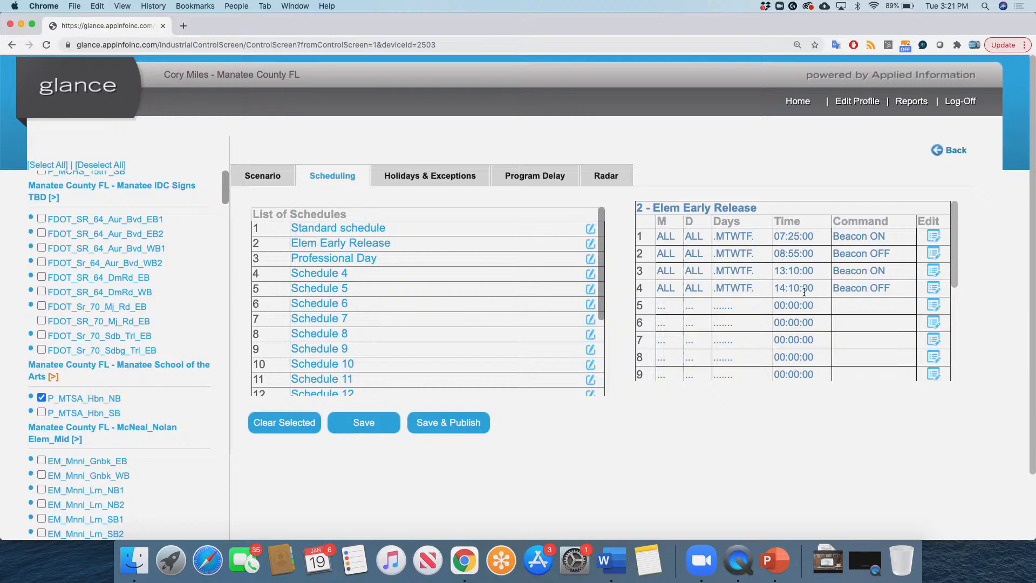
left_click(348, 261)
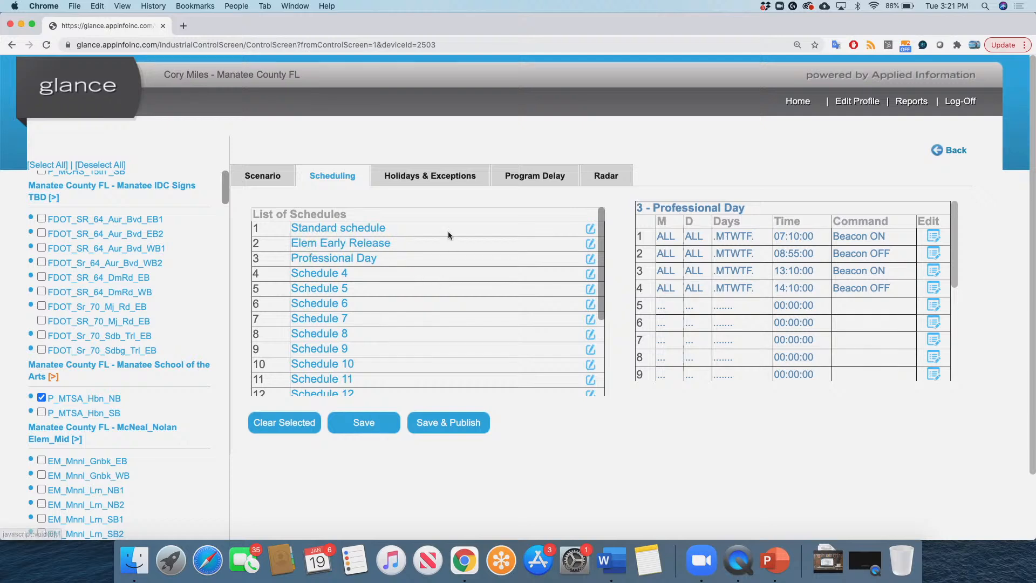
left_click(352, 232)
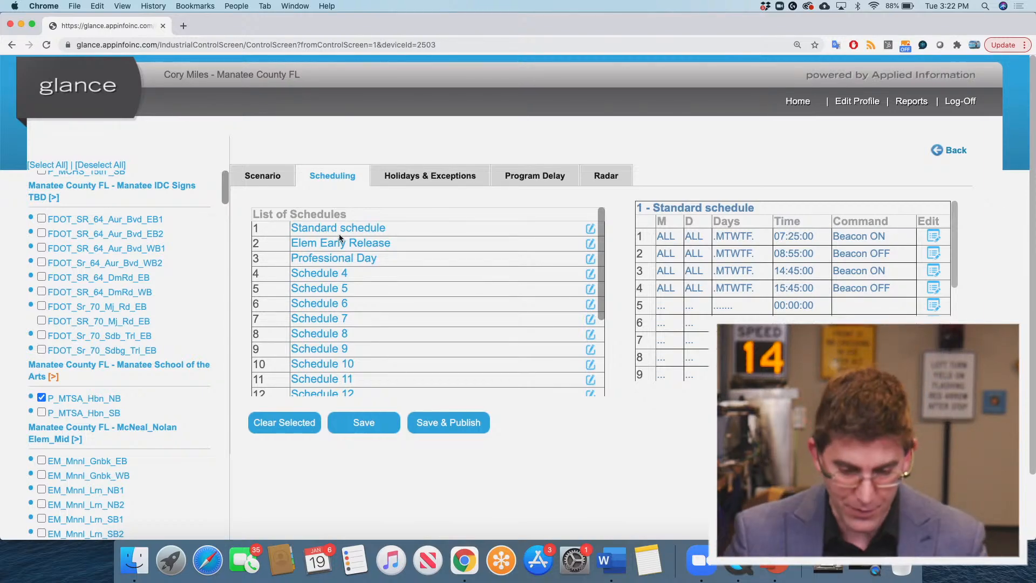
- Open the holidays and exceptions of P_MTSA_Hbn_NB and review the listed entries
left_click(406, 177)
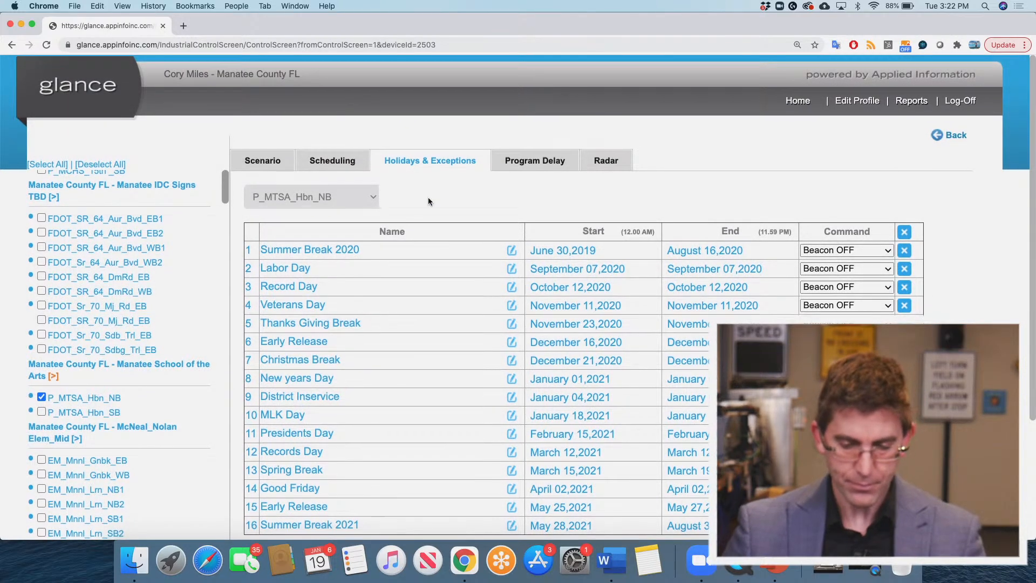
scroll(428, 201, "down", 2)
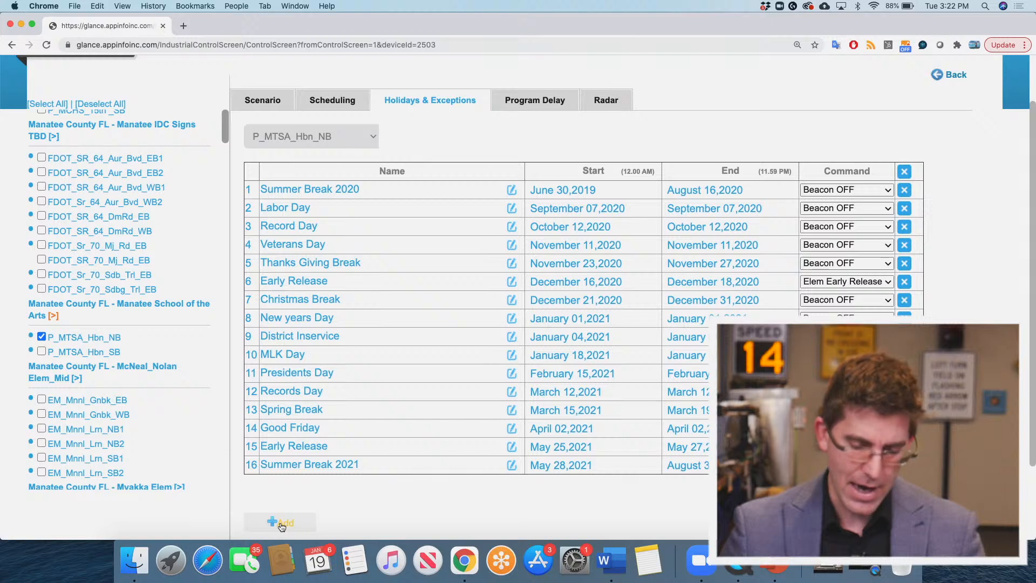
- Add a holiday entry to P_MTSA_Hbn_NB and name it Summer Break 2021 version
scroll(448, 493, "down", 2)
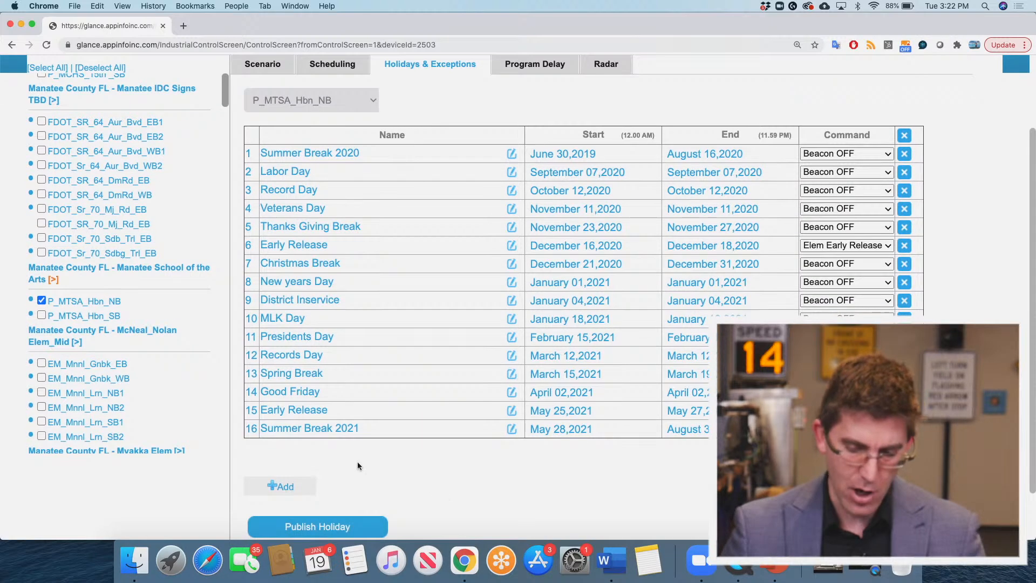
left_click(285, 489)
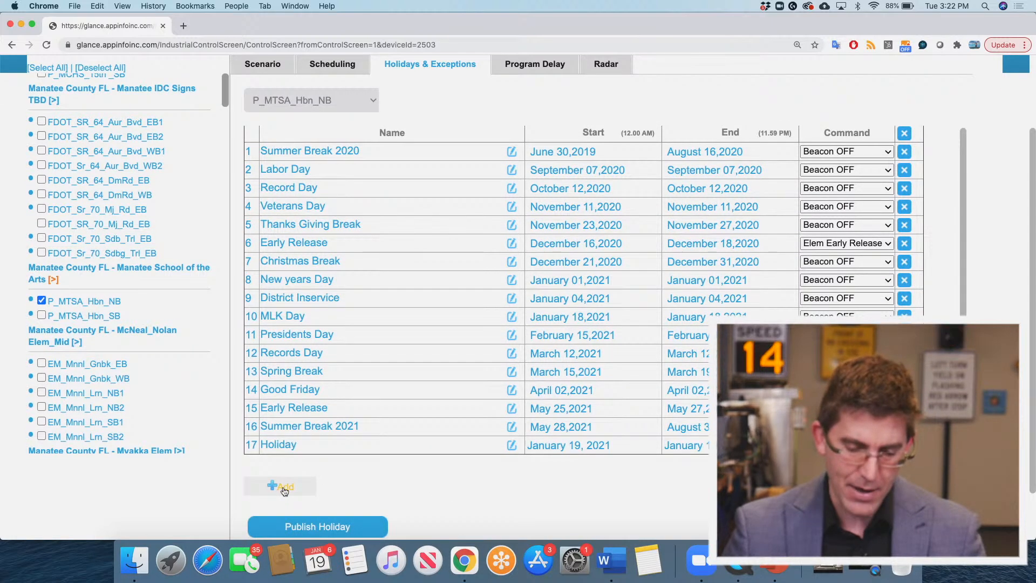
left_click(510, 445)
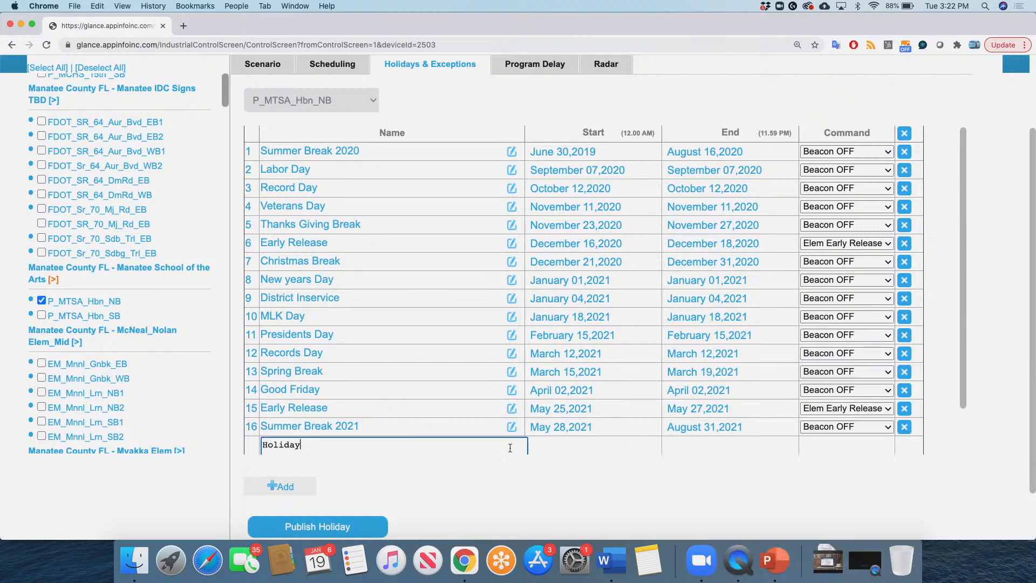
scroll(350, 448, "down", 2)
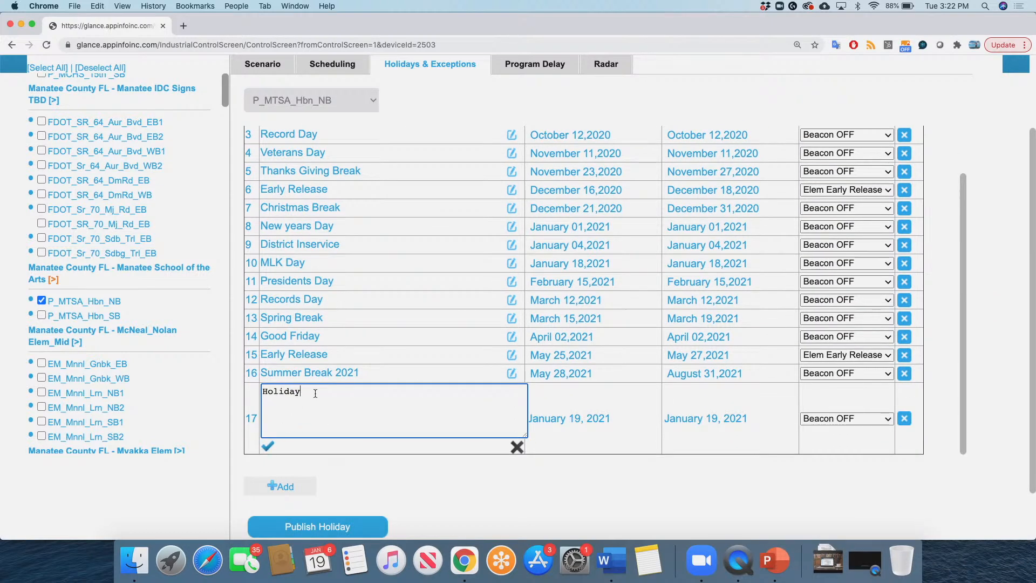
left_click_drag(307, 396, 241, 392)
type("Summer Break 2021")
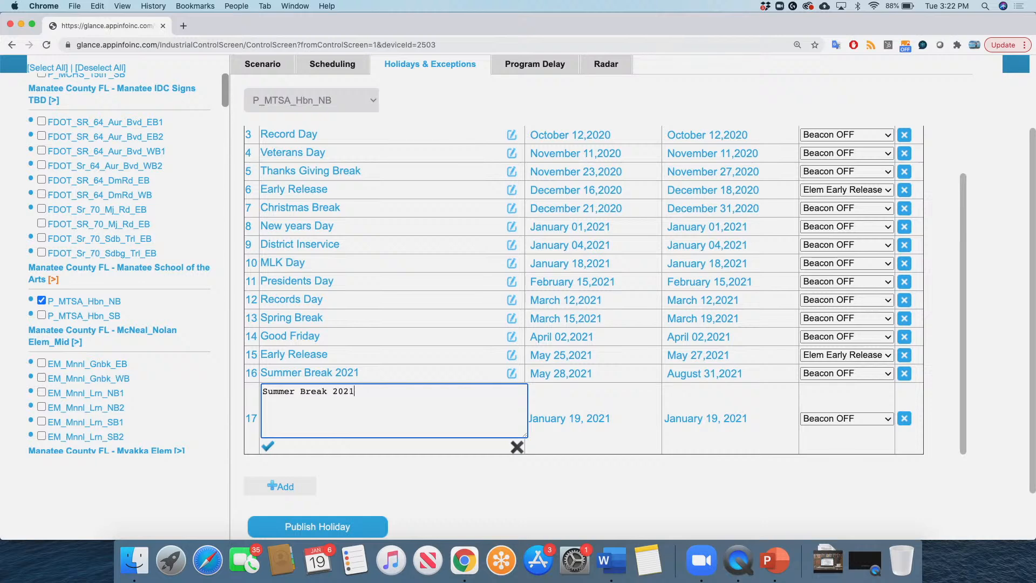
type(" version")
left_click(268, 447)
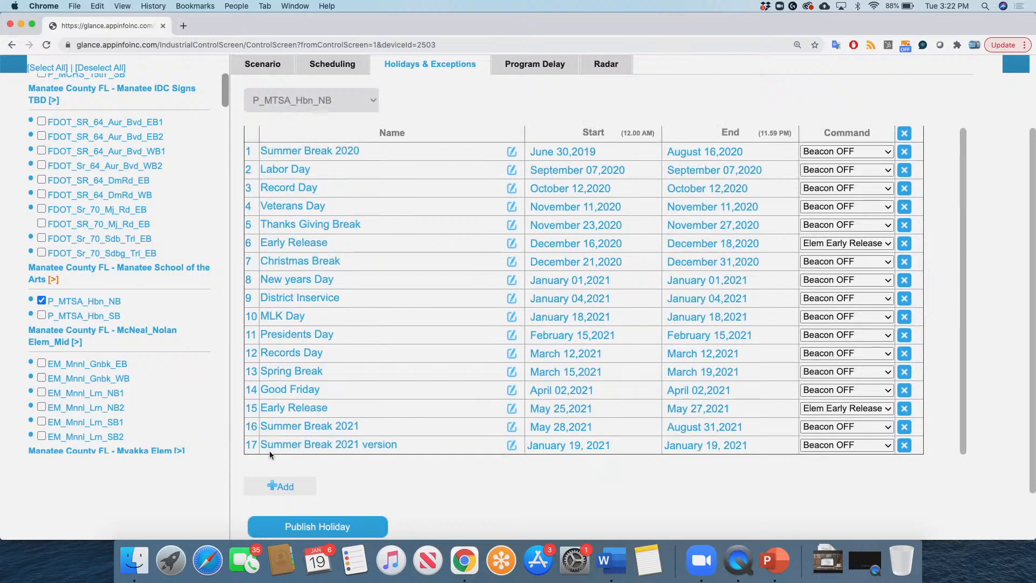
- Check the start date calendar and command choices of the Summer Break 2021 version entry, and delete that entry
left_click(589, 451)
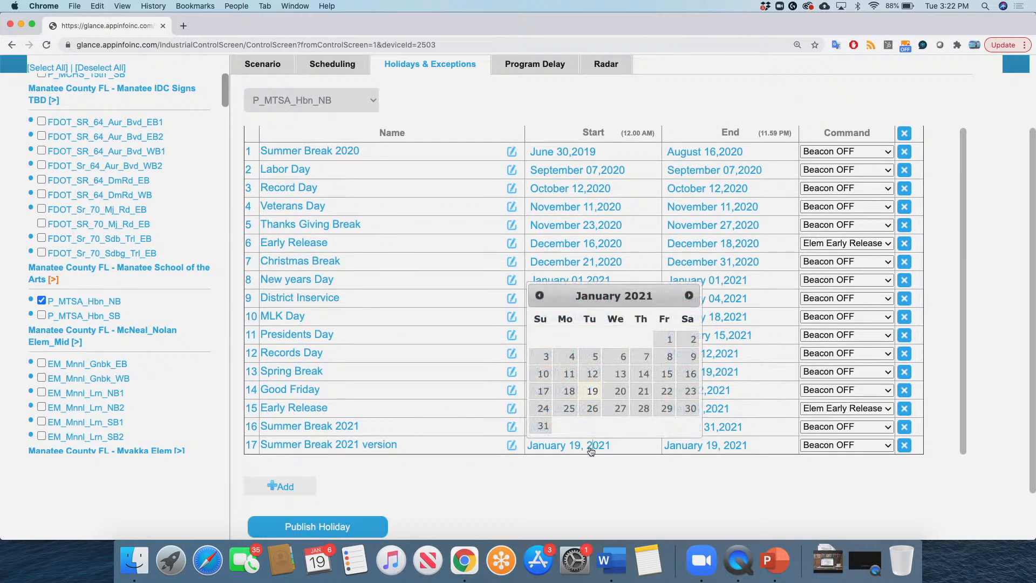
left_click(616, 469)
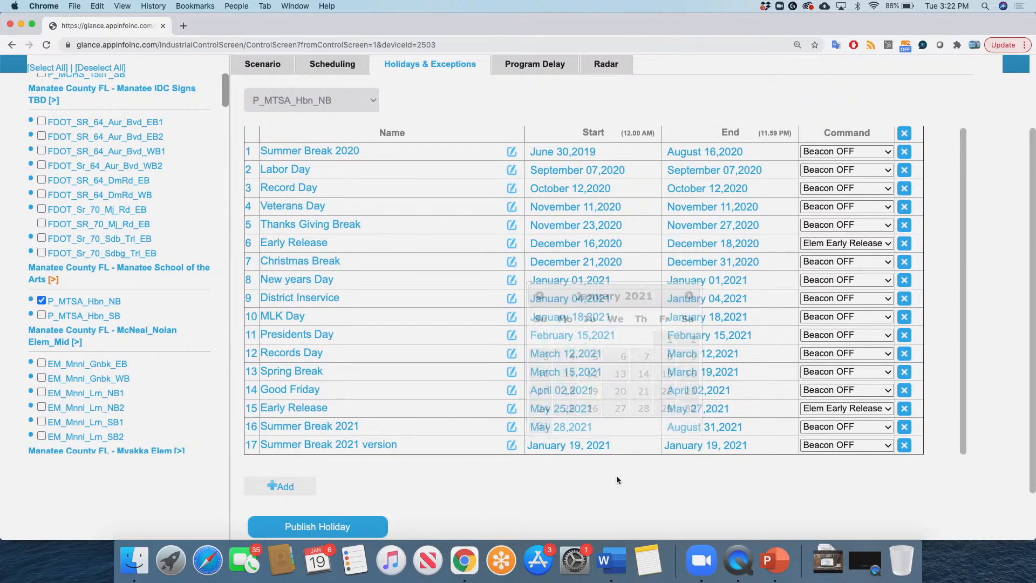
left_click(884, 451)
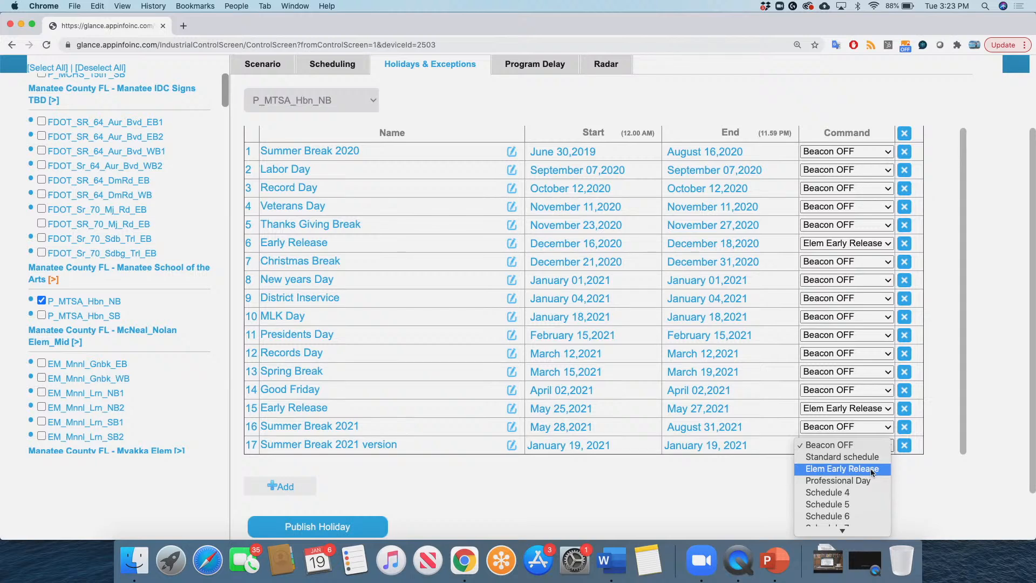
left_click(892, 455)
left_click(906, 447)
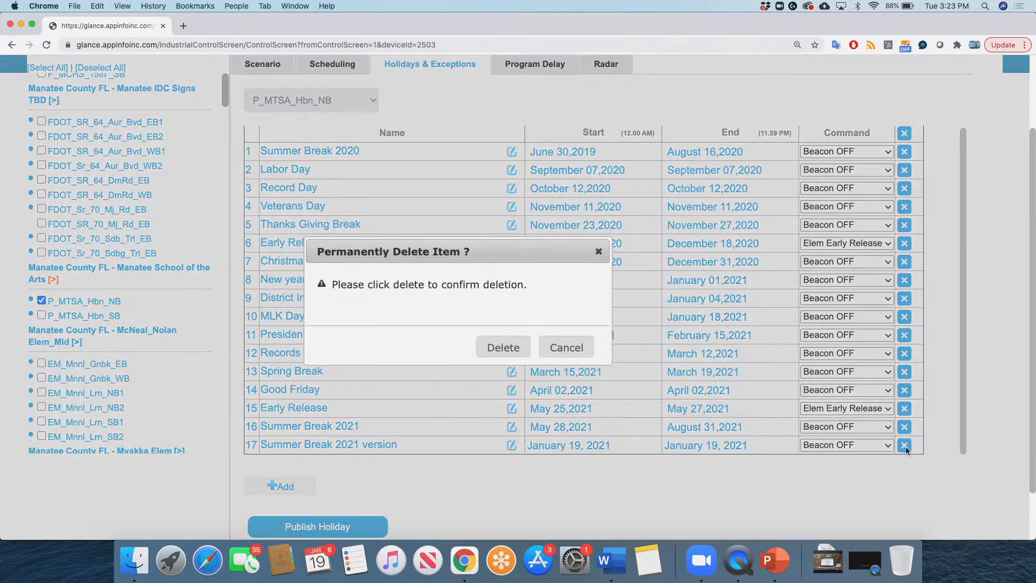
left_click(504, 347)
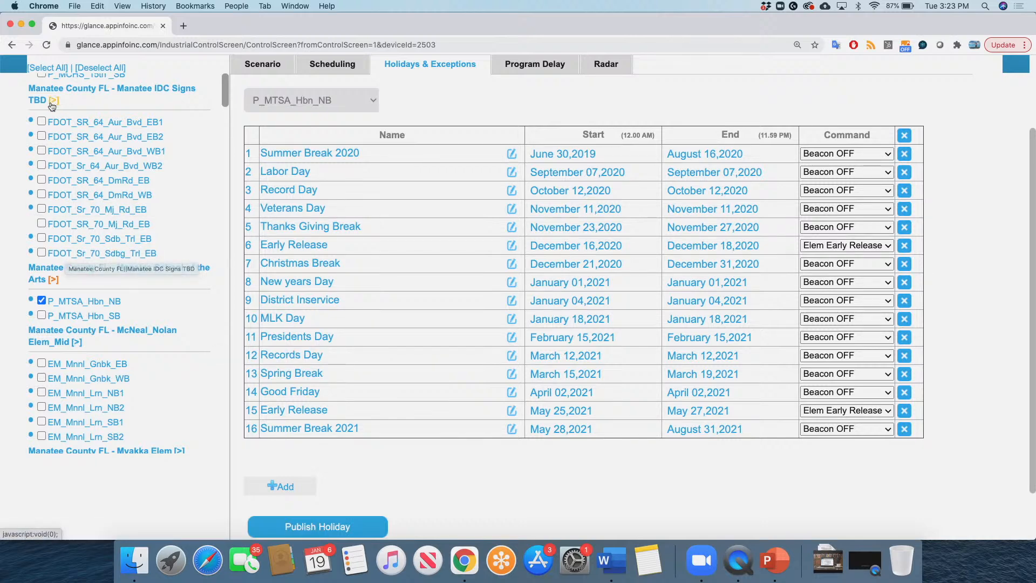
- Try selecting every device in the list, and clear the whole device selection
left_click(46, 68)
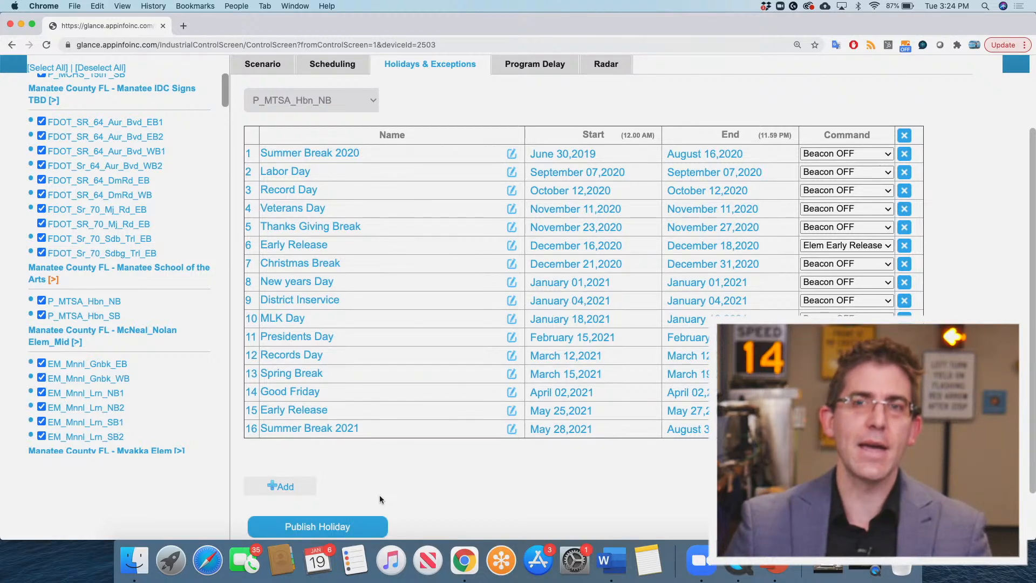
left_click(107, 73)
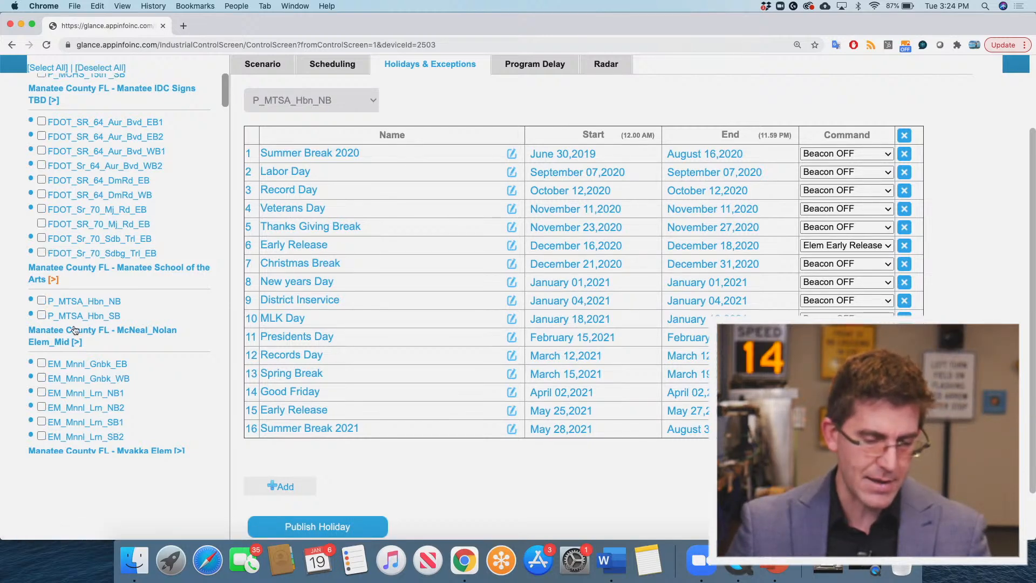
- Select all devices of Abel Elem, Anna Maria Elem, Barbara Harvey Elem, Bashaw Elem and Bayshore Elem
scroll(54, 216, "up", 10)
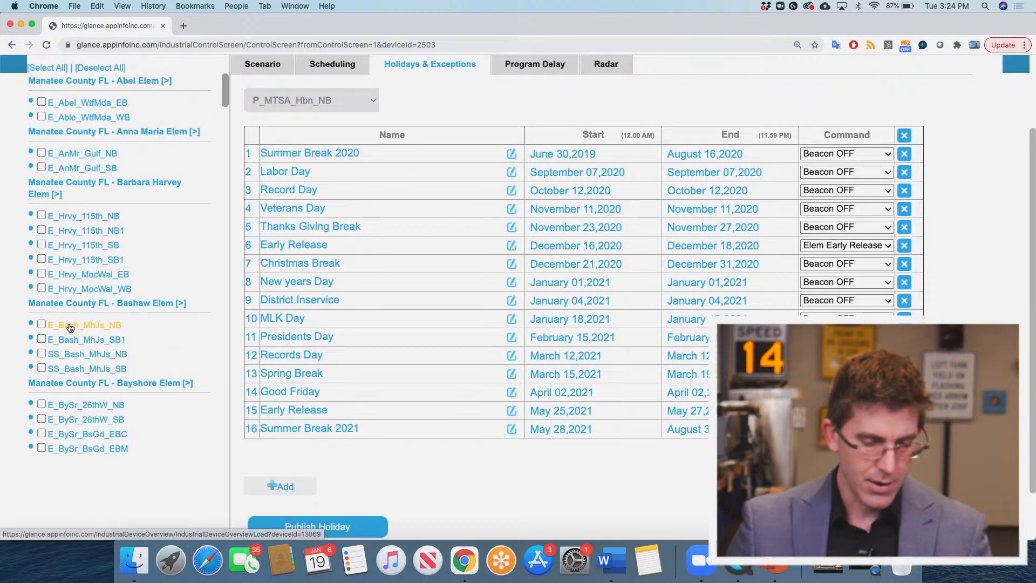
left_click(41, 103)
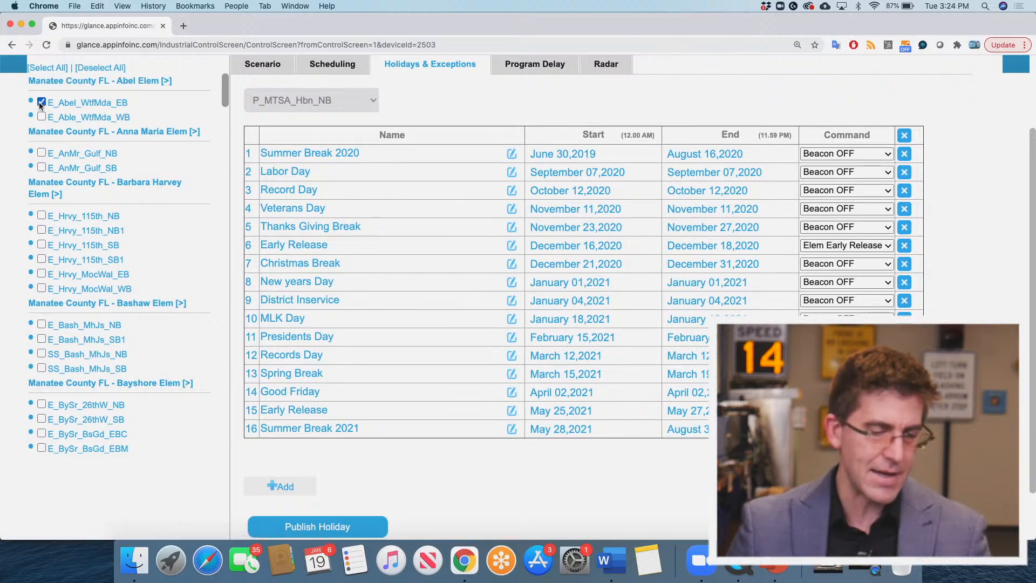
left_click(41, 116)
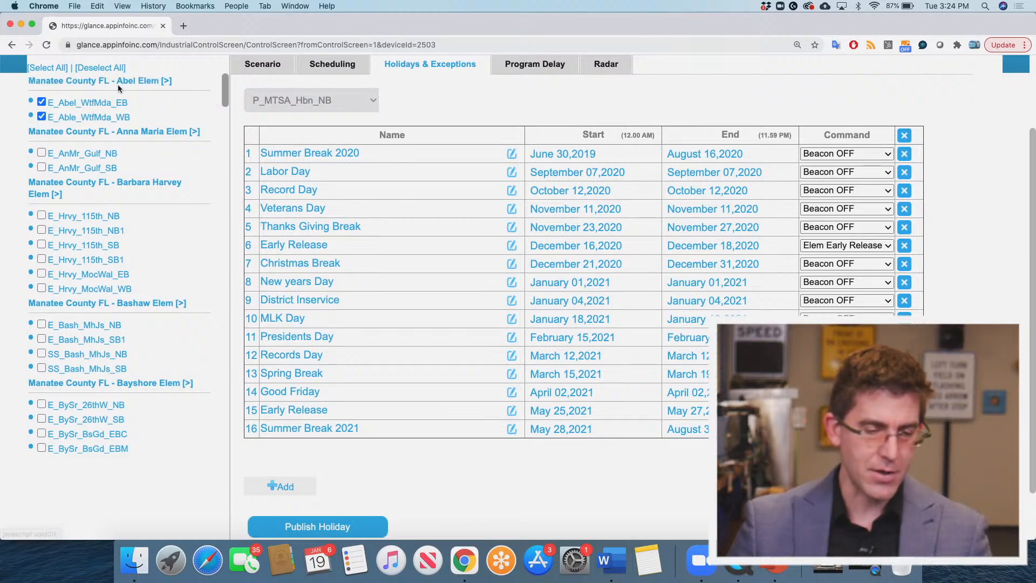
left_click(120, 133)
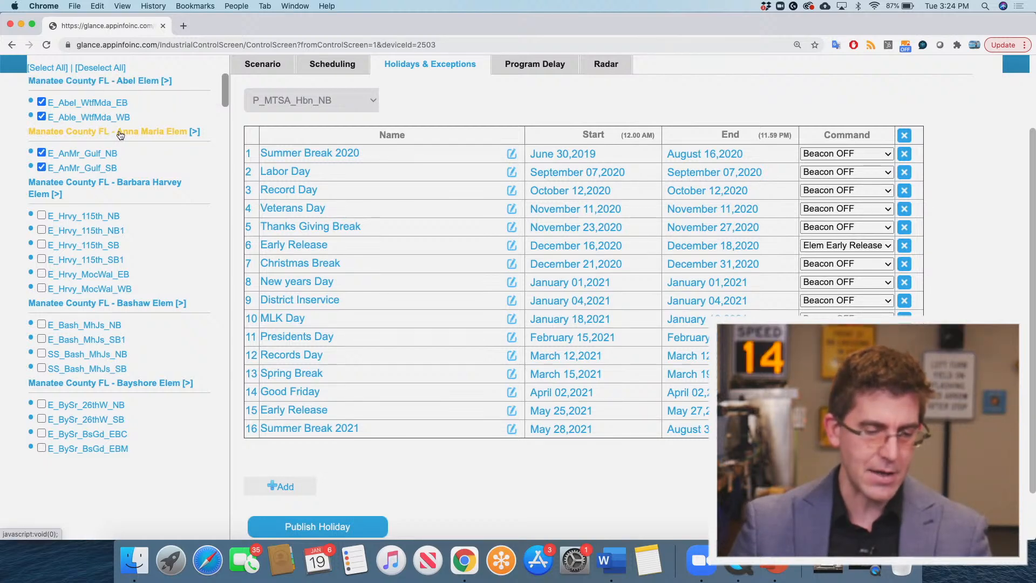
left_click(115, 184)
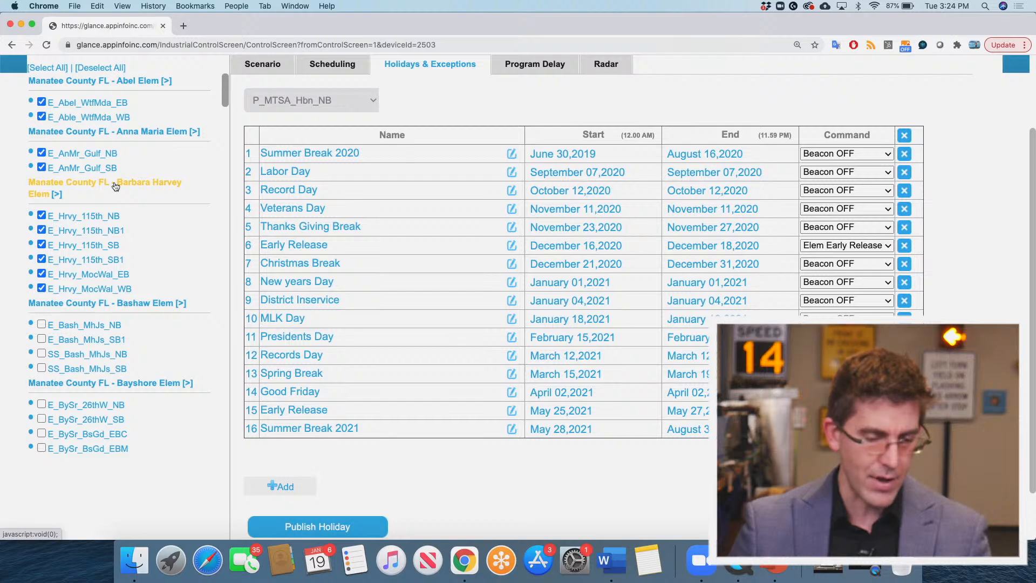
left_click(125, 303)
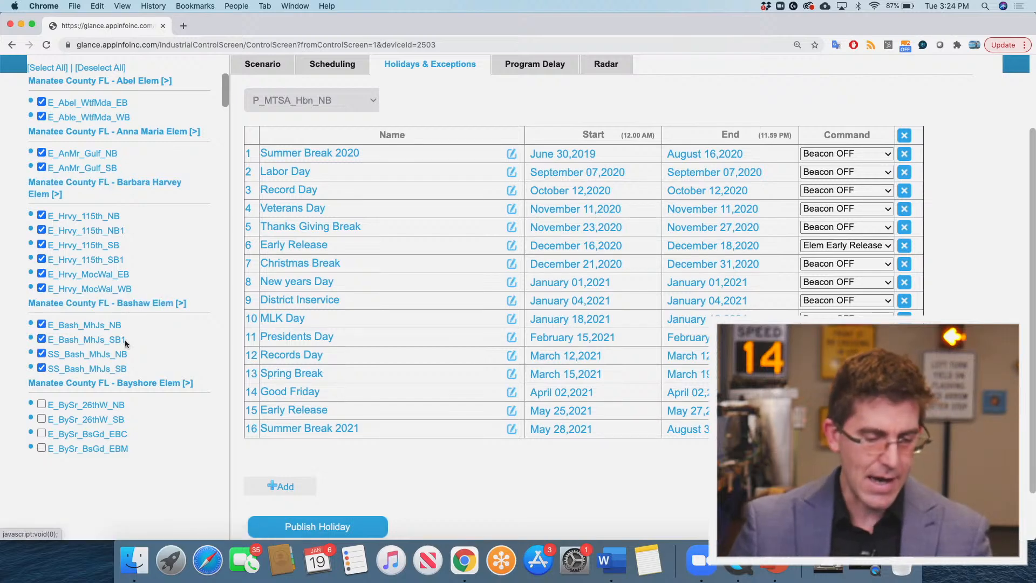
left_click(130, 384)
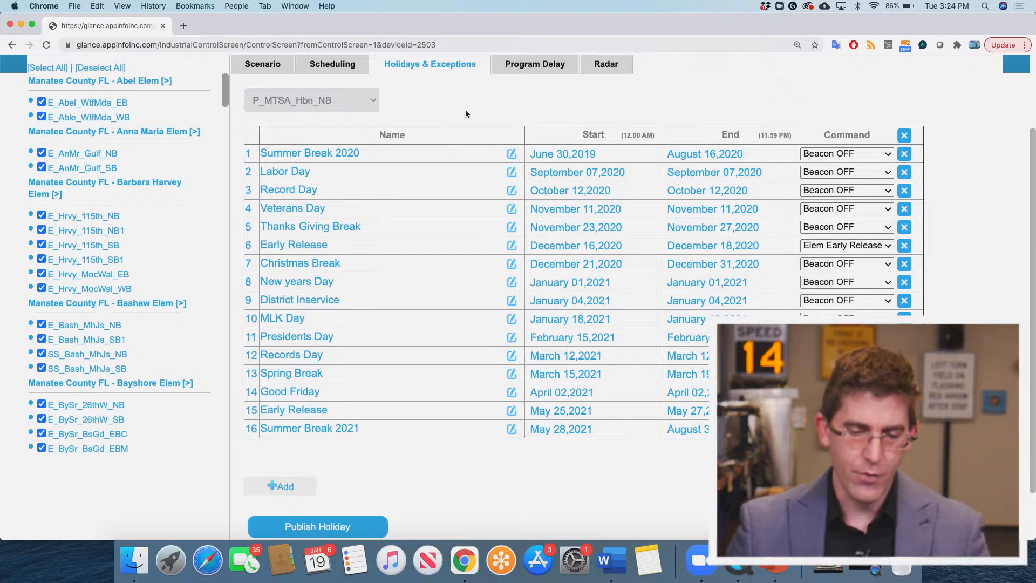
- Leave the holidays and exceptions, confirming the exit, and open the program delay settings
scroll(465, 112, "up", 3)
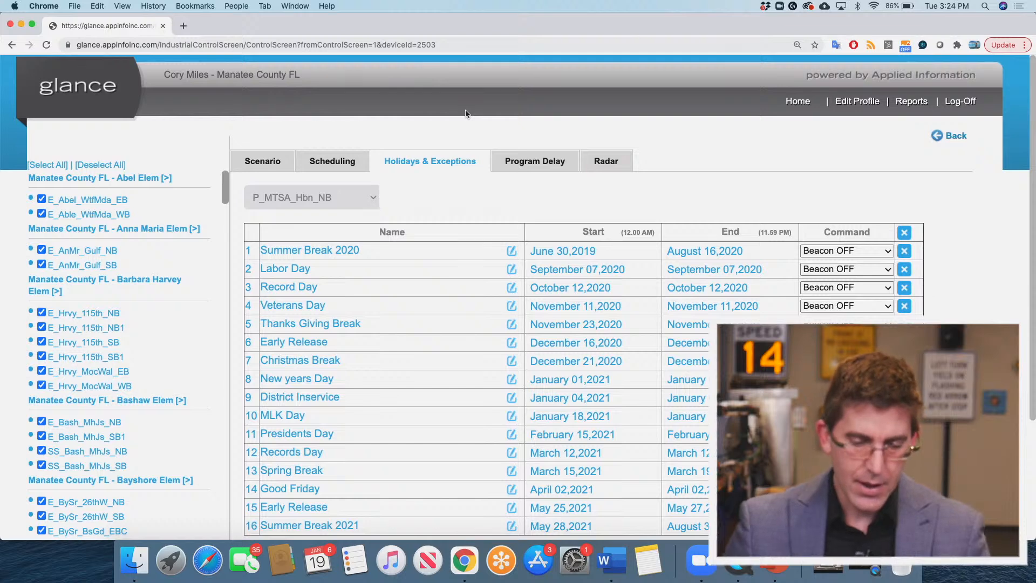
left_click(531, 162)
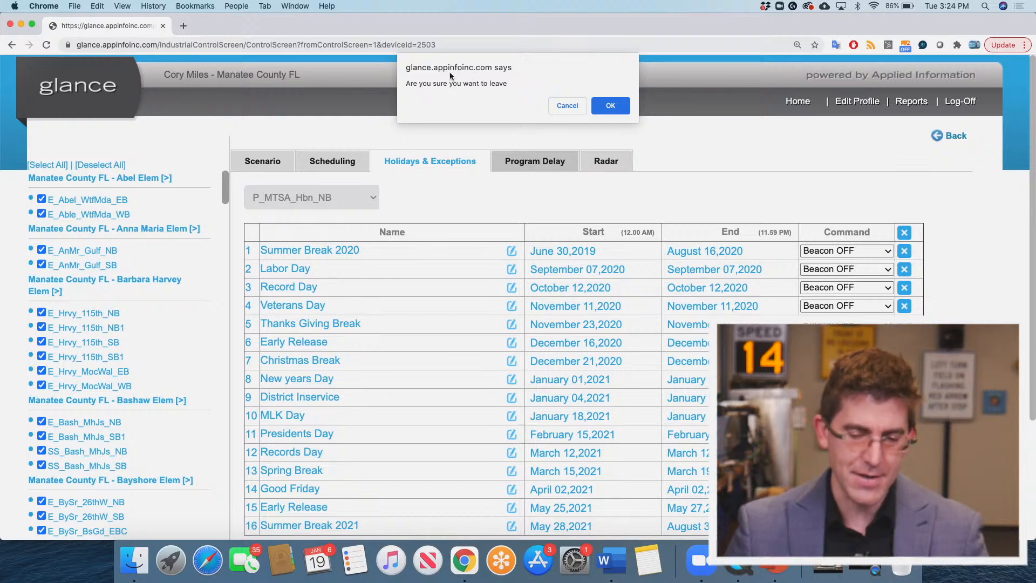
left_click(609, 106)
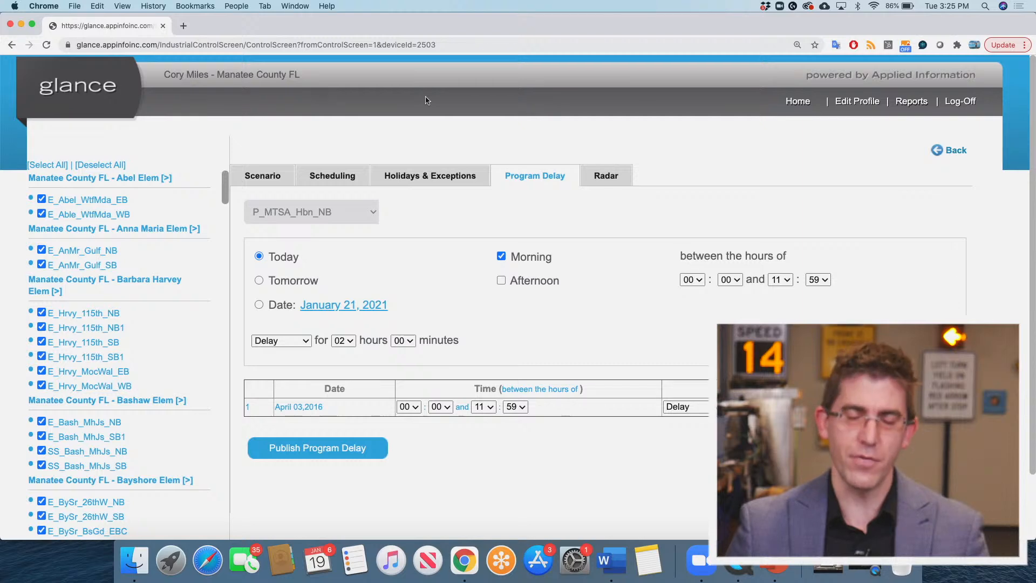
- Add a Beacon Off program entry for tomorrow covering morning and afternoon, and delete the April 03,2016 delay entry
left_click(259, 280)
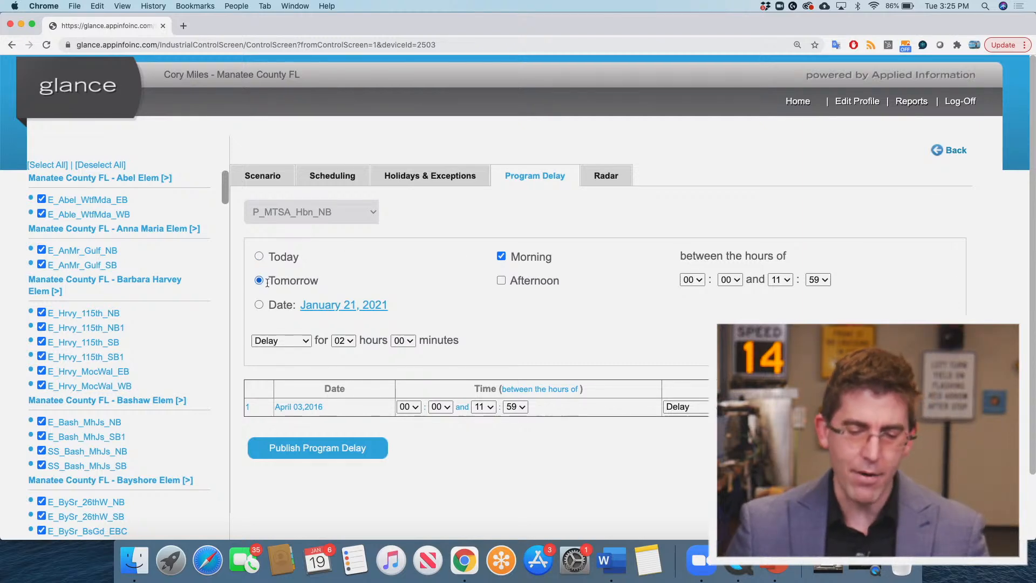
left_click(501, 280)
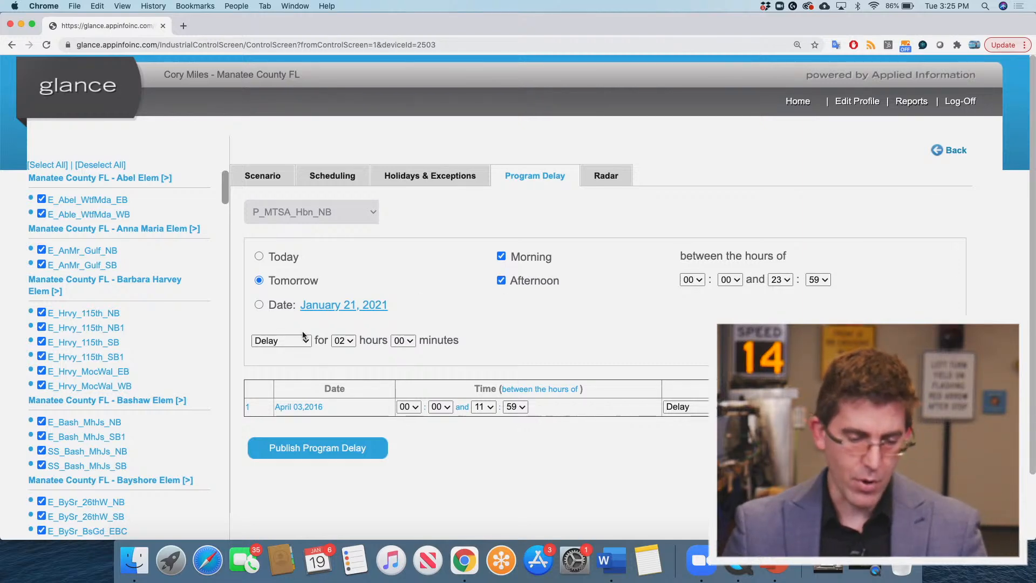
left_click(303, 340)
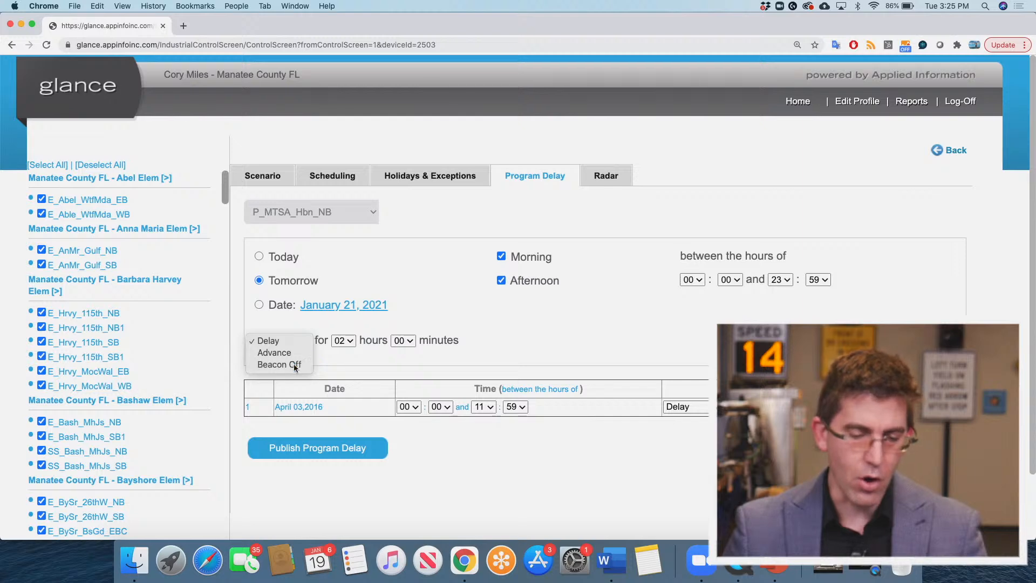
left_click(293, 364)
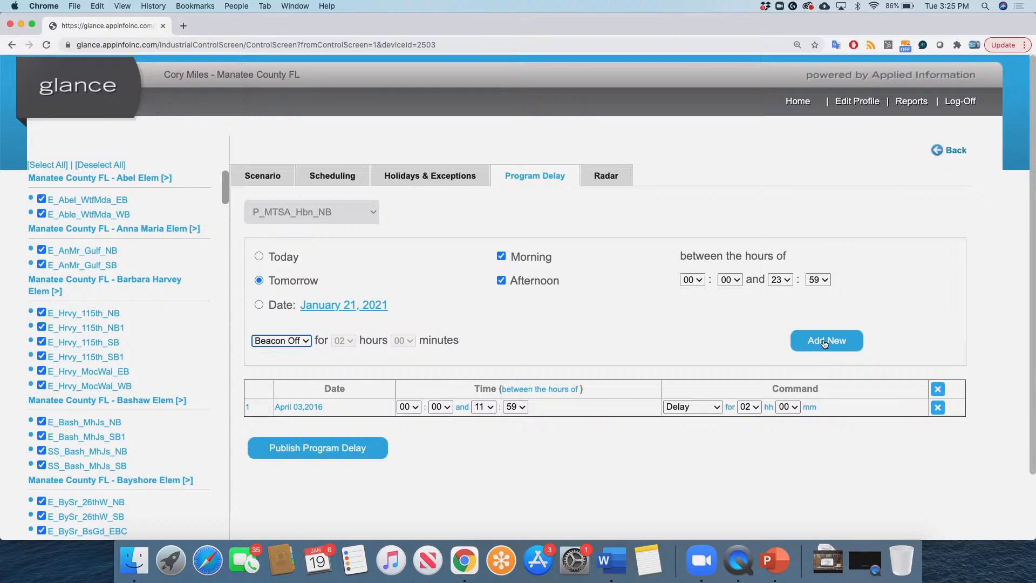
left_click(827, 346)
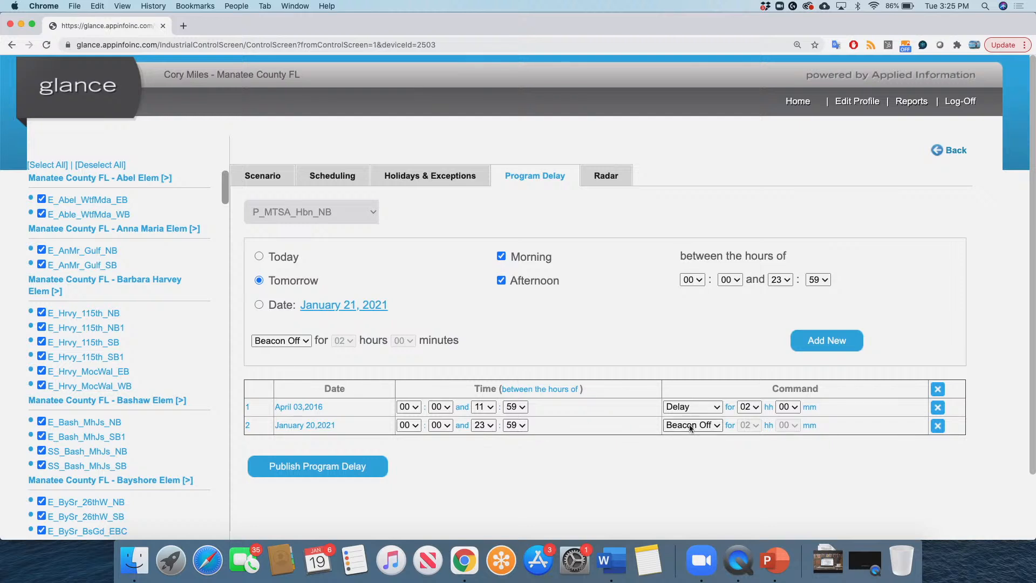
left_click(939, 409)
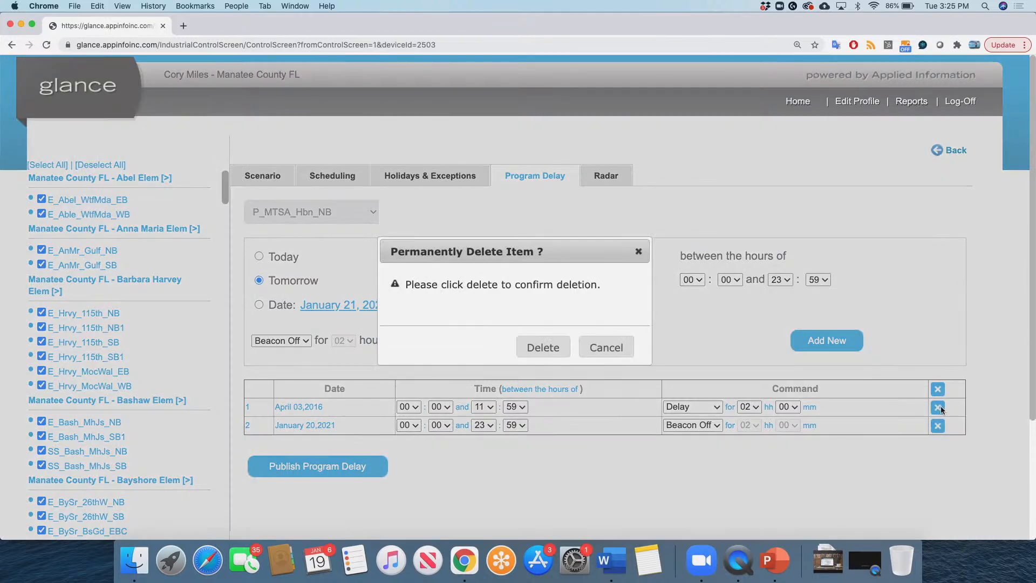
left_click(533, 347)
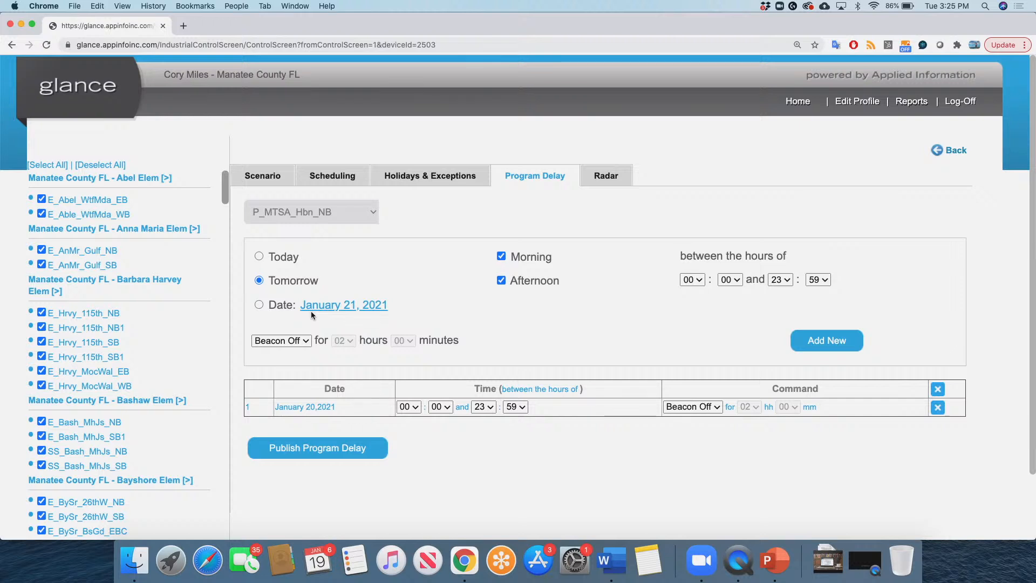
- Add a program entry that delays the schedule by 01 hours 00 minutes tomorrow, for the morning only
left_click(500, 282)
left_click(305, 341)
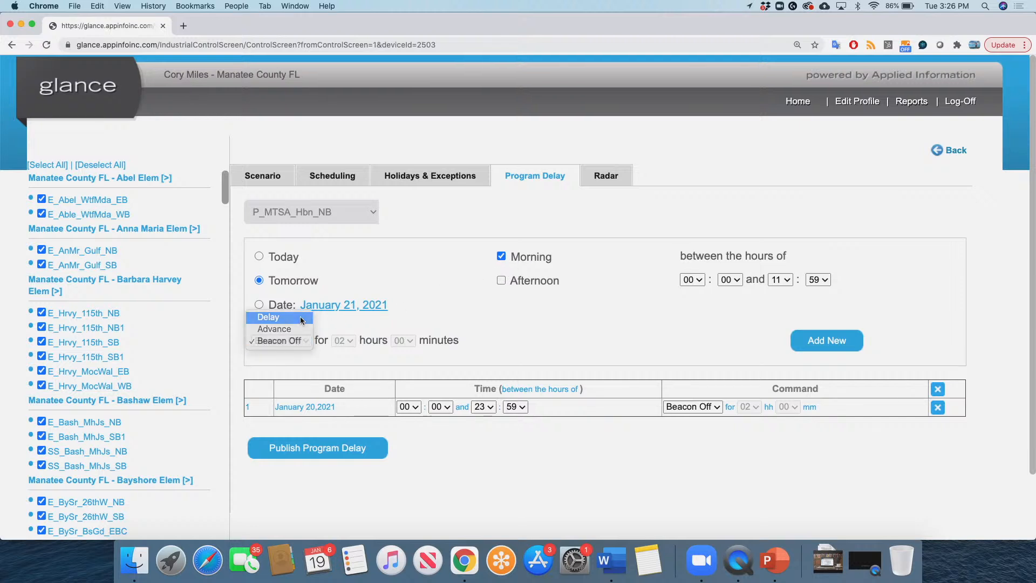
left_click(300, 317)
left_click(351, 340)
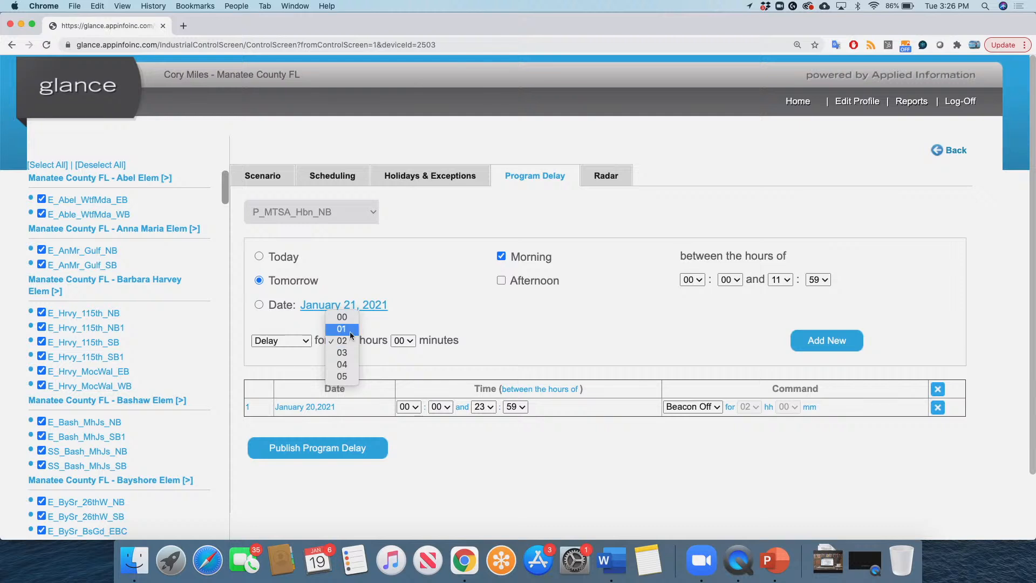
left_click(350, 331)
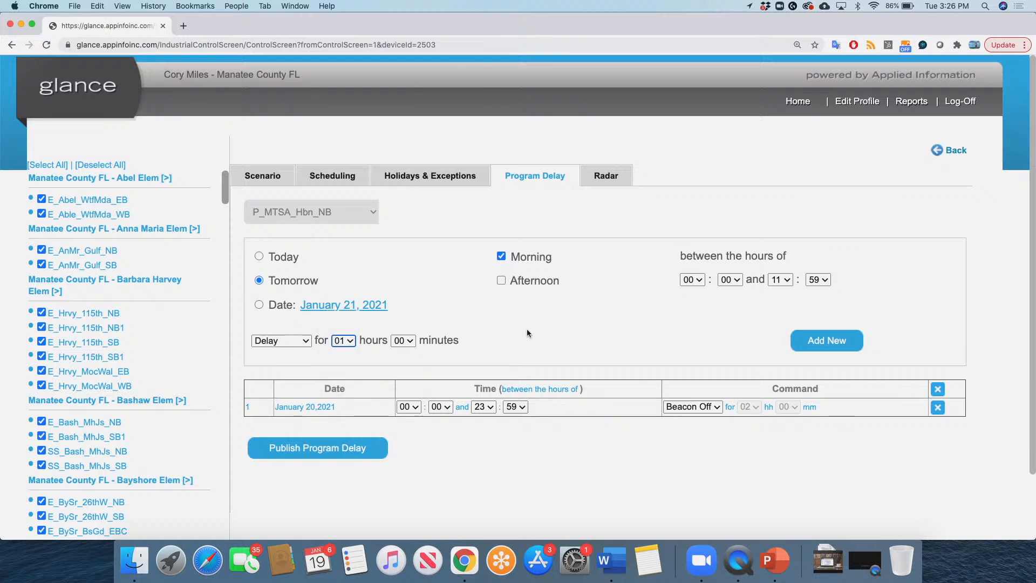
left_click(814, 335)
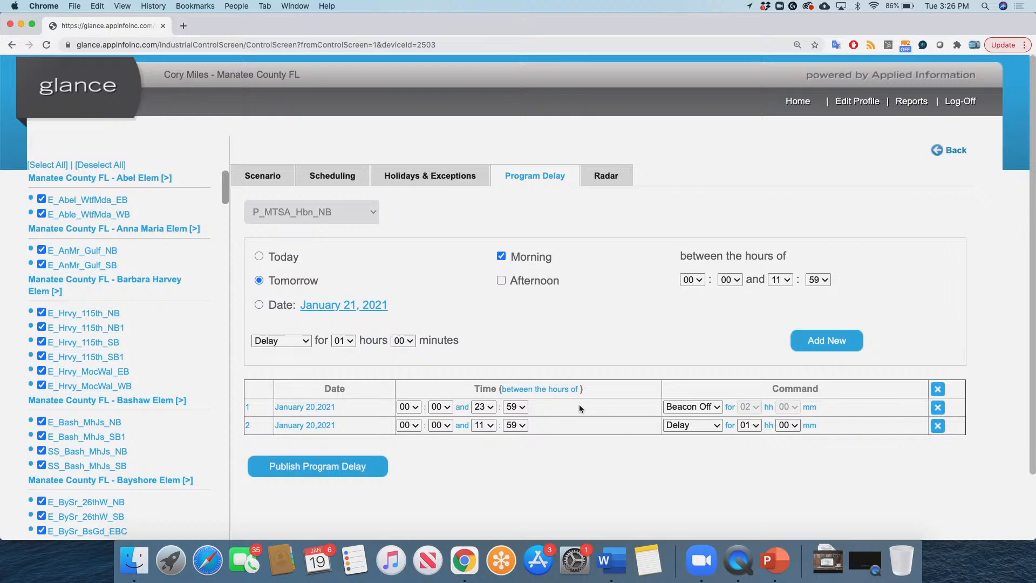
- Delete the Beacon Off entry from the program delay list and switch the new entry's command to Advance
left_click(937, 407)
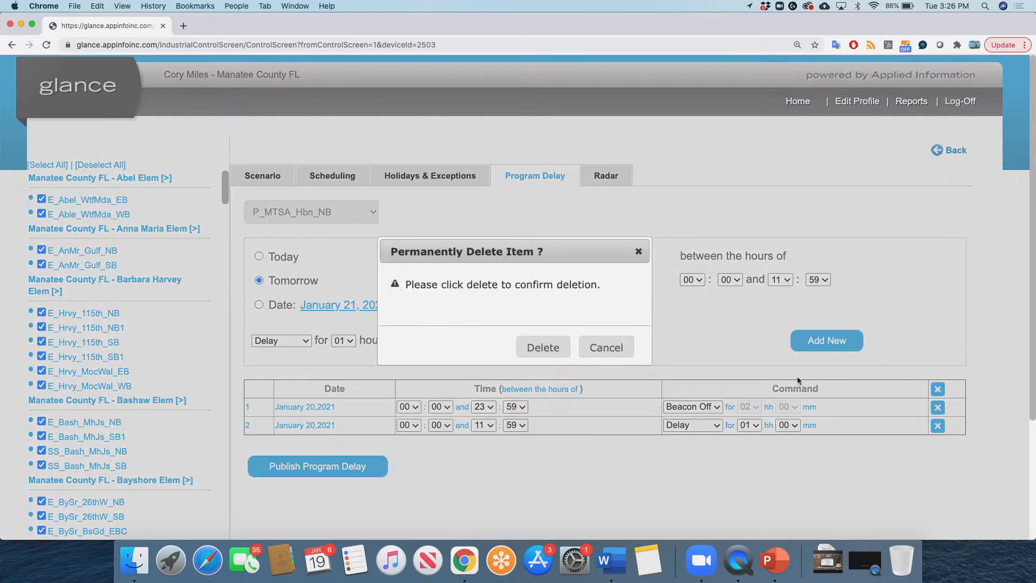
left_click(540, 343)
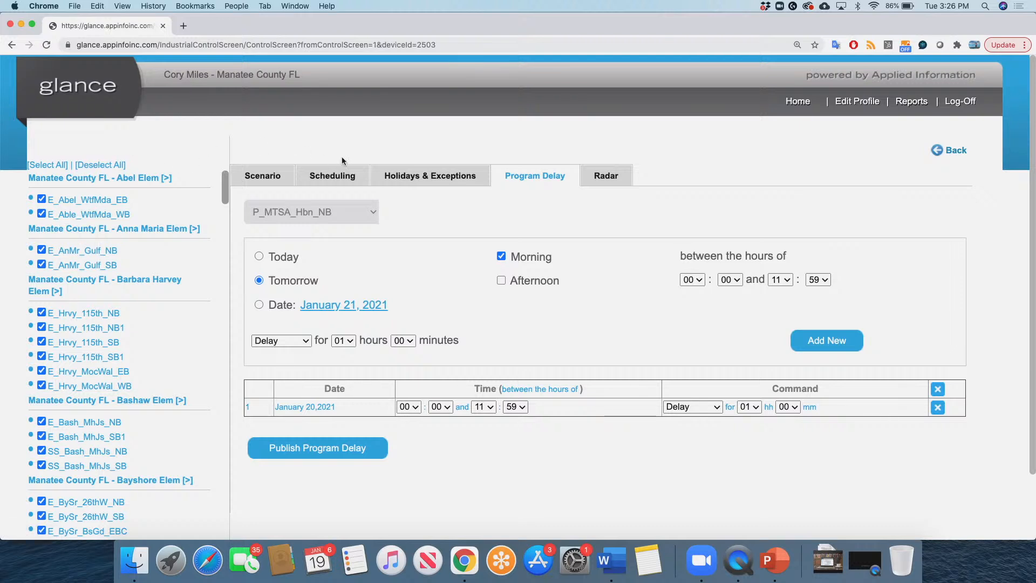
left_click(297, 340)
left_click(299, 351)
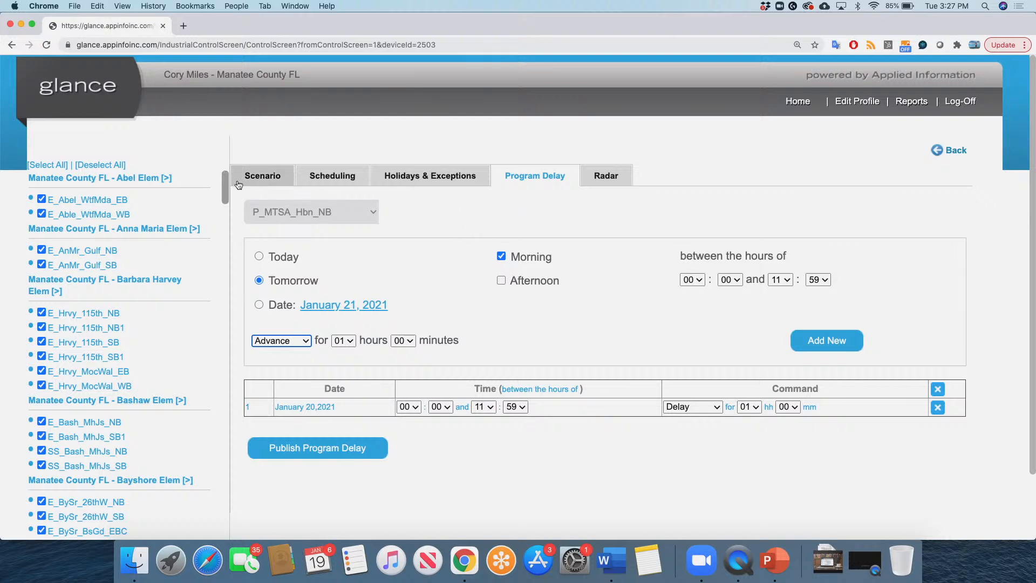
- Leave the program delay settings, confirming the exit, and open the scenarios of the top-level Manatee County FL group
left_click(263, 183)
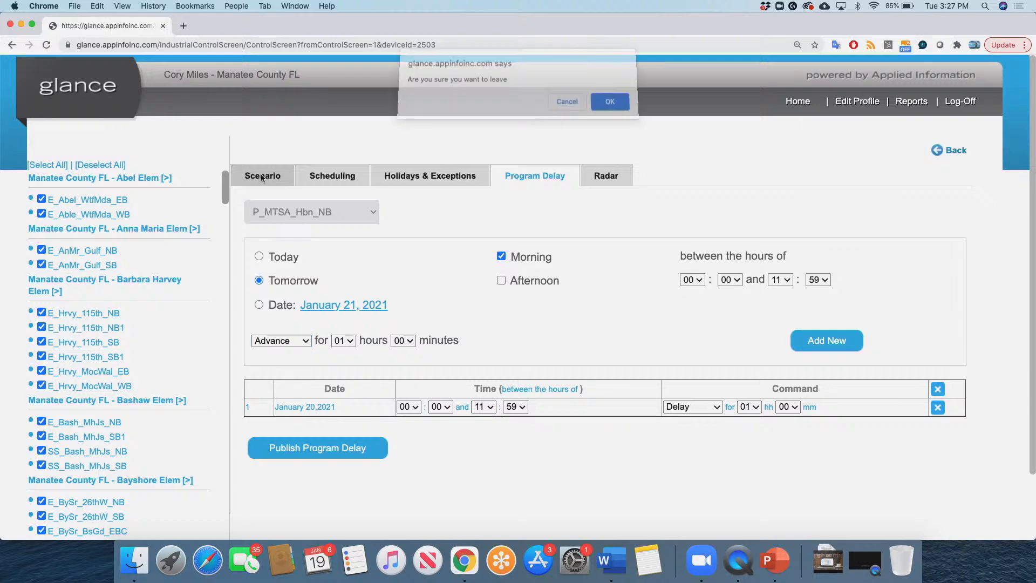
left_click(618, 107)
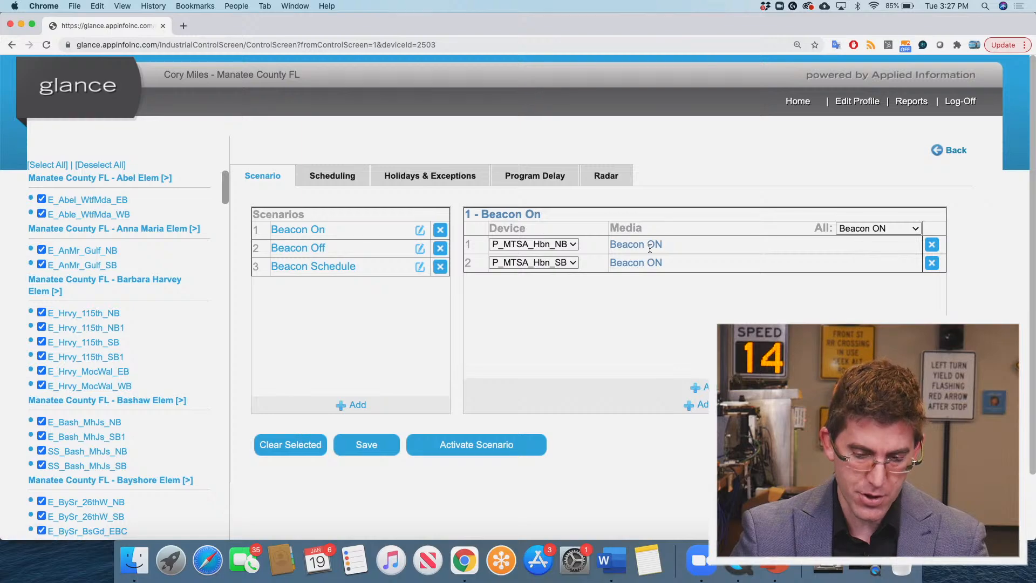
scroll(122, 250, "down", 10)
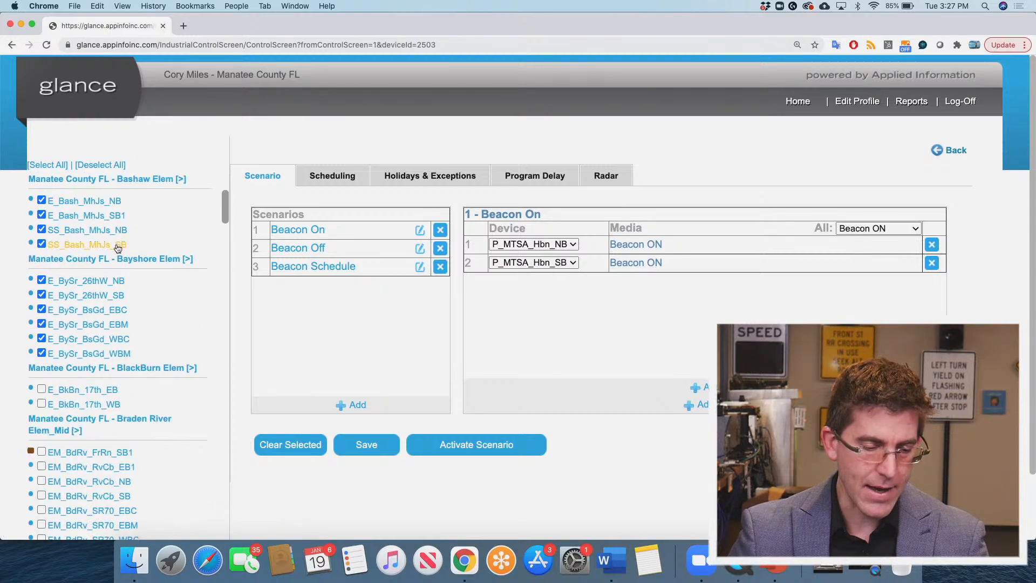
scroll(122, 250, "down", 10)
scroll(122, 250, "up", 3)
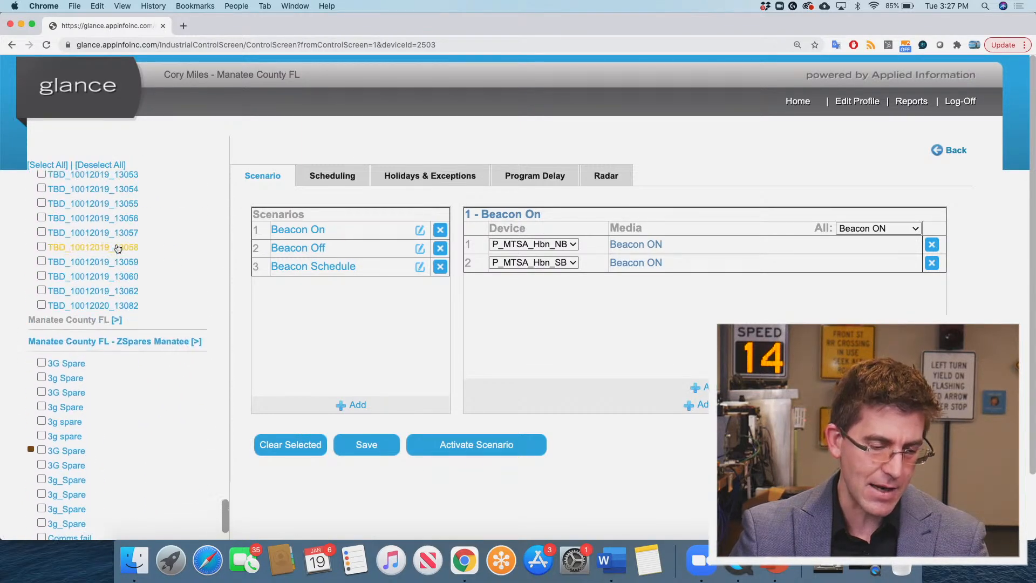
scroll(122, 250, "down", 1)
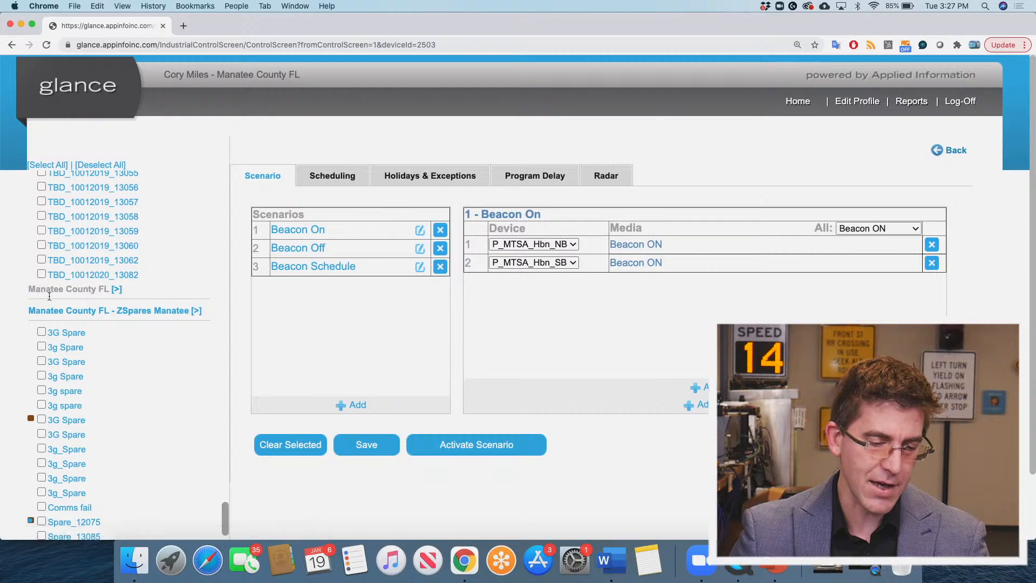
left_click(117, 290)
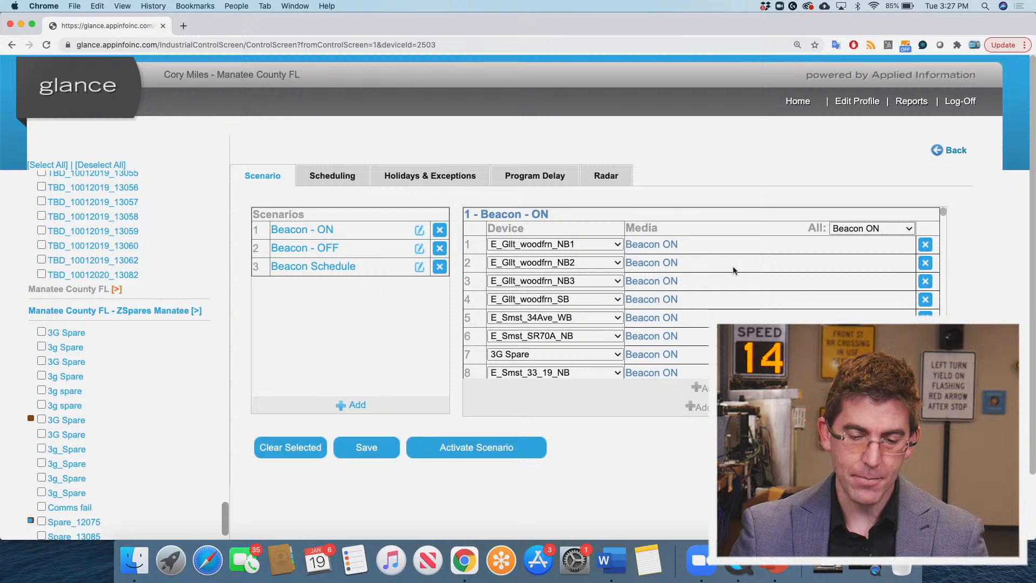
- Examine the devices and media assigned in the Beacon - ON and Beacon - OFF scenarios
scroll(733, 271, "down", 6)
scroll(733, 269, "down", 20)
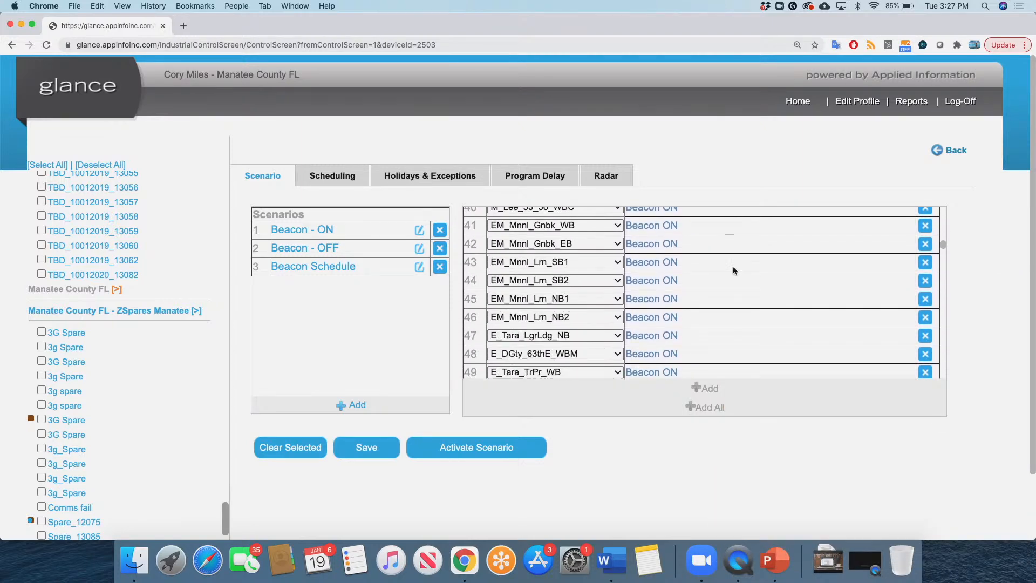
scroll(733, 267, "down", 10)
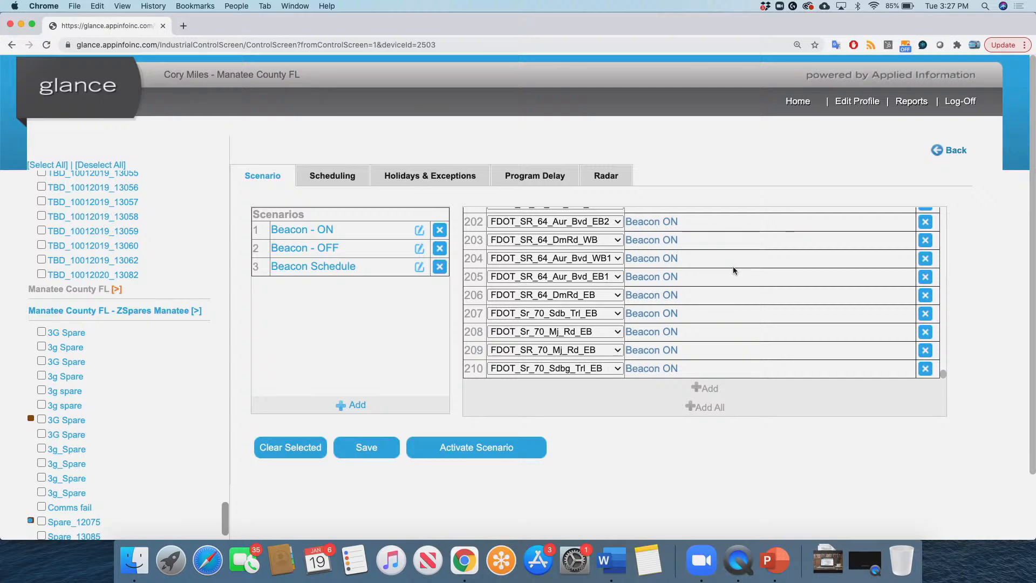
left_click(312, 249)
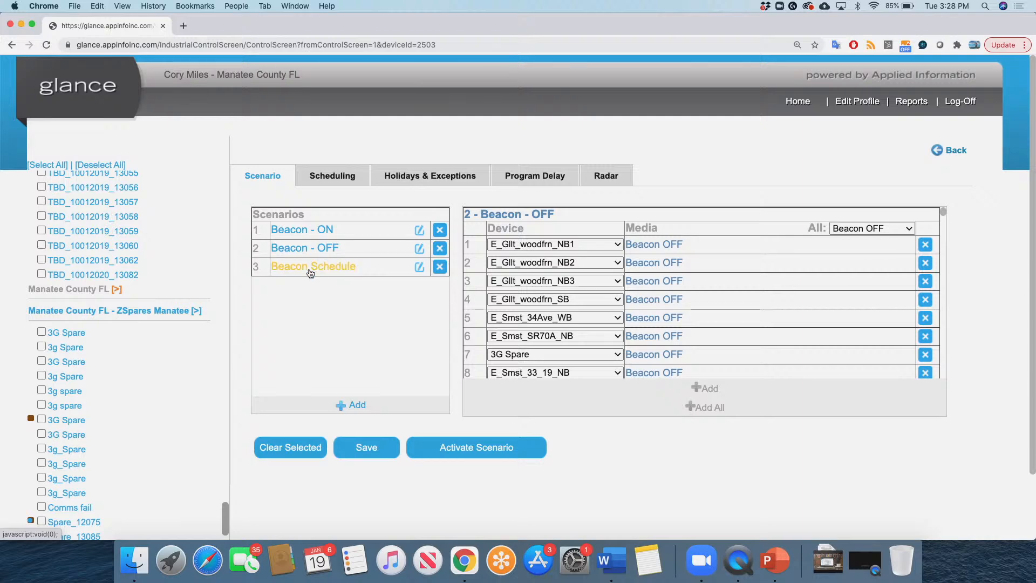
left_click(314, 233)
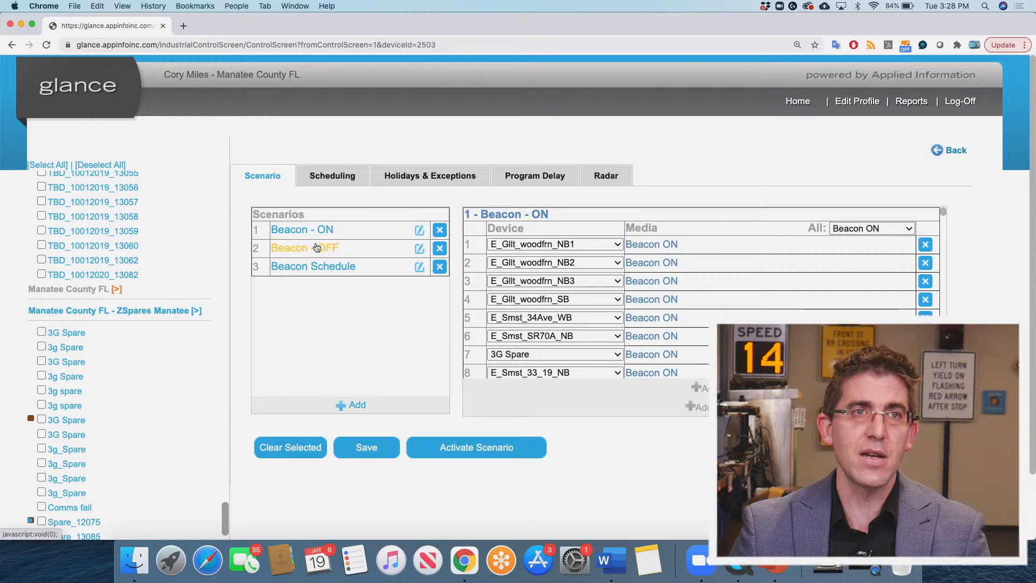
left_click(312, 257)
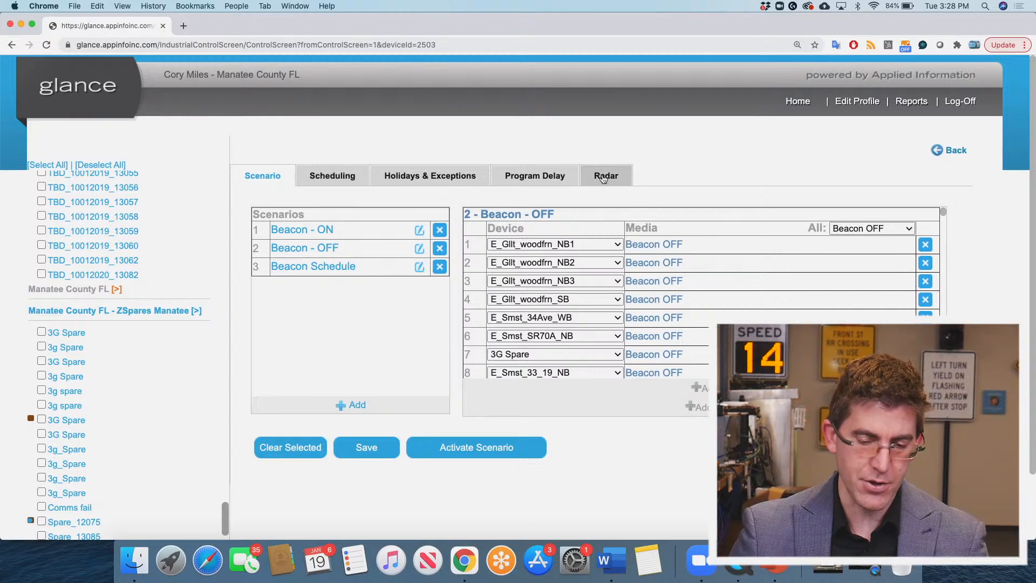
- Leave the scenarios, confirming the exit, and load the radar settings of device SS_Will_Hamr_SB
left_click(616, 108)
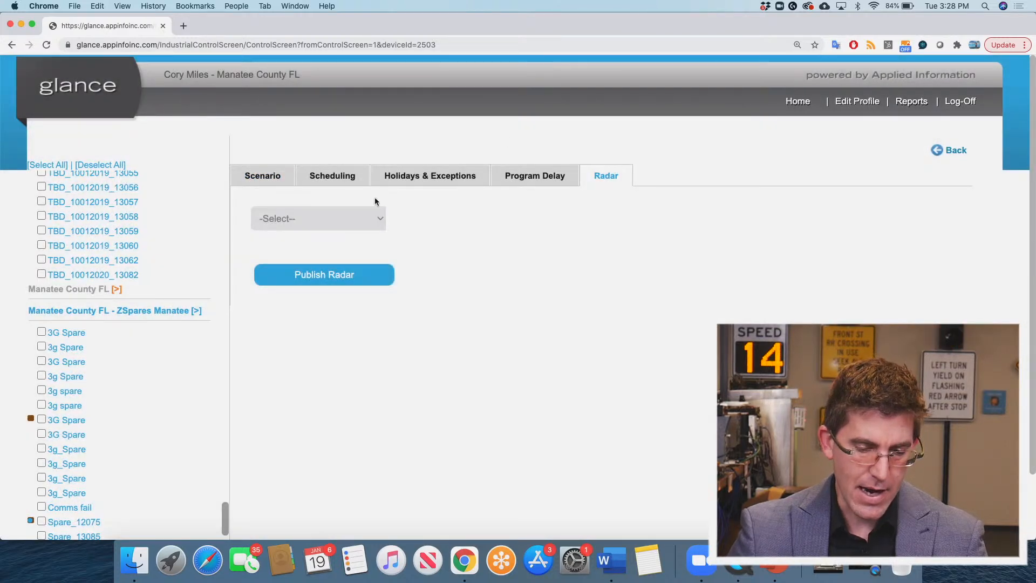
left_click(378, 217)
scroll(317, 377, "down", 10)
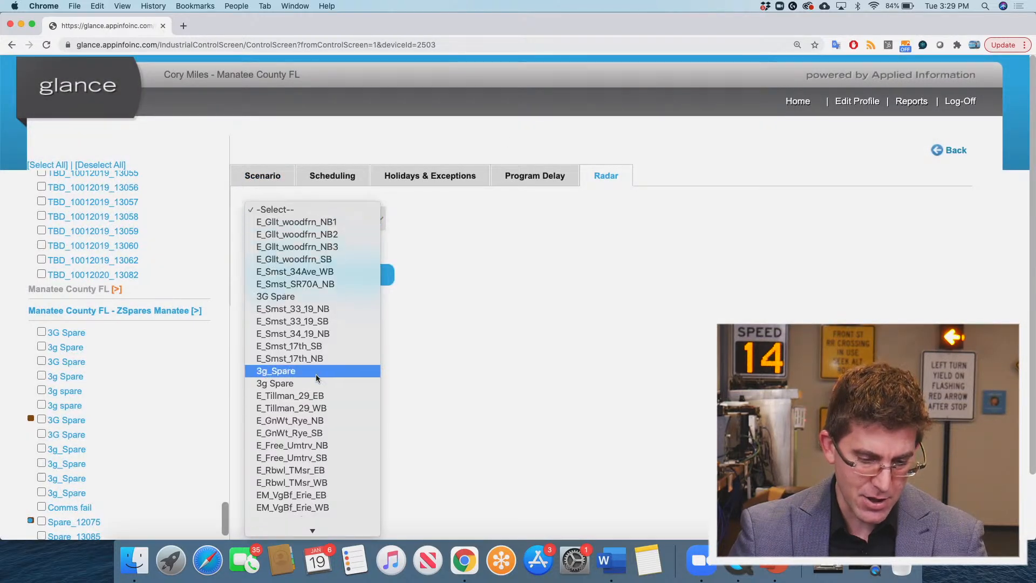
scroll(316, 377, "down", 8)
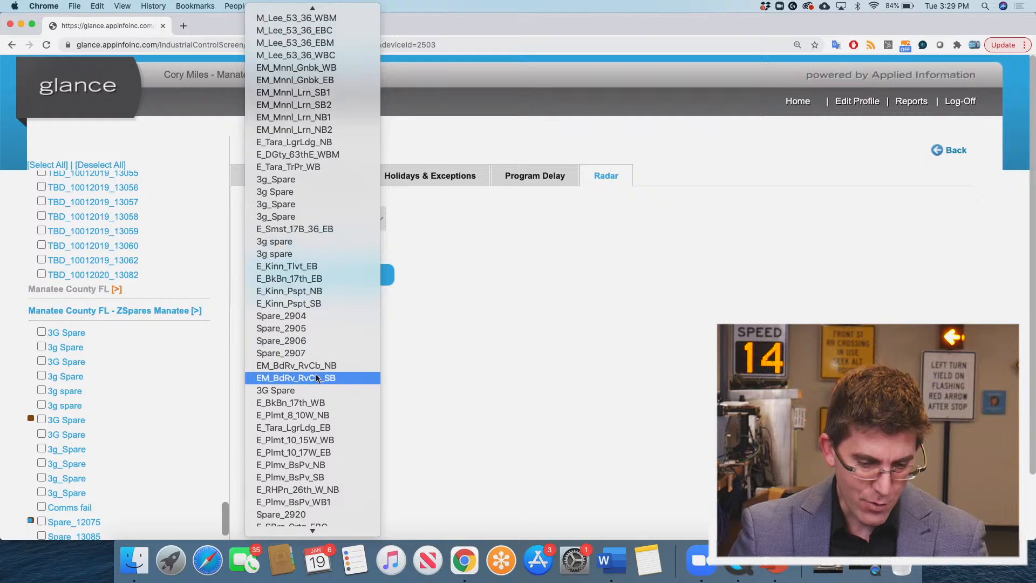
scroll(317, 377, "down", 20)
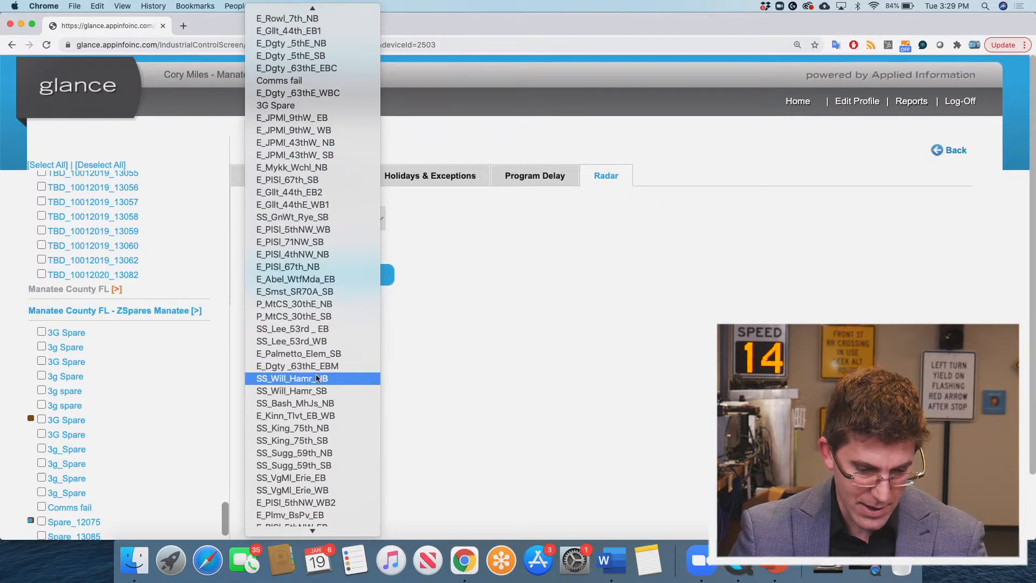
left_click(296, 391)
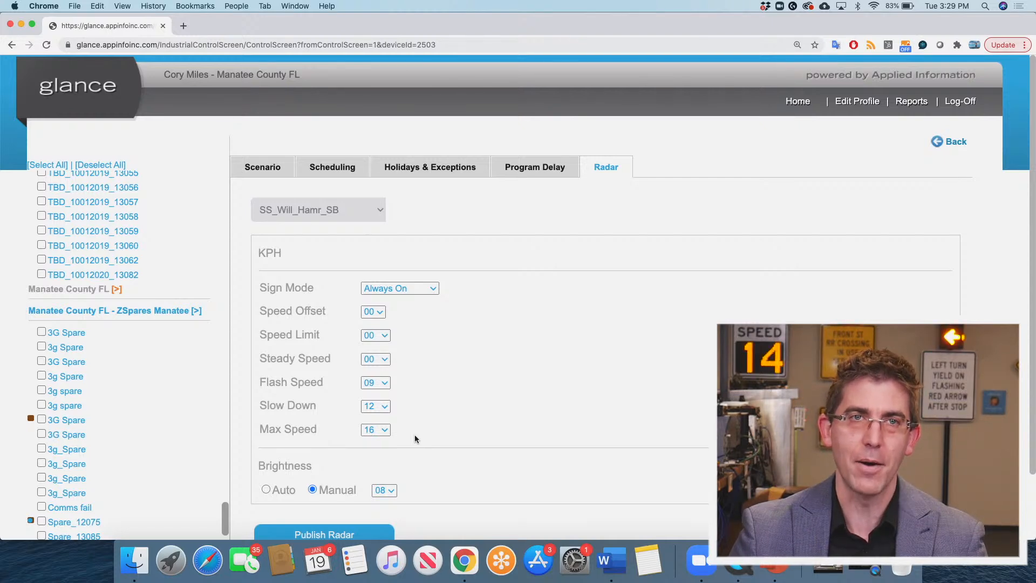
- Examine the available flash speed and sign mode choices for the radar sign
scroll(414, 434, "down", 3)
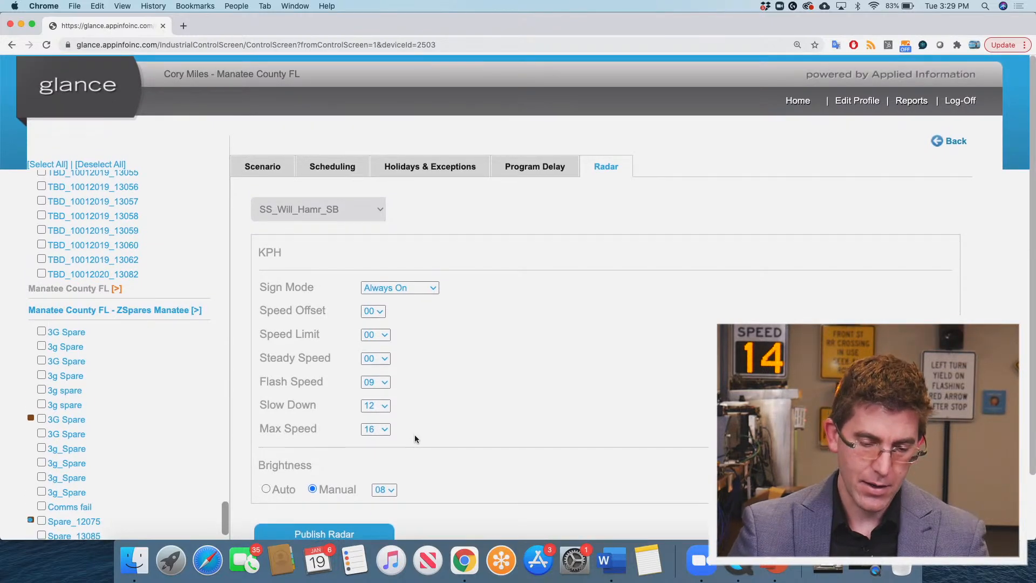
left_click(384, 383)
left_click(500, 394)
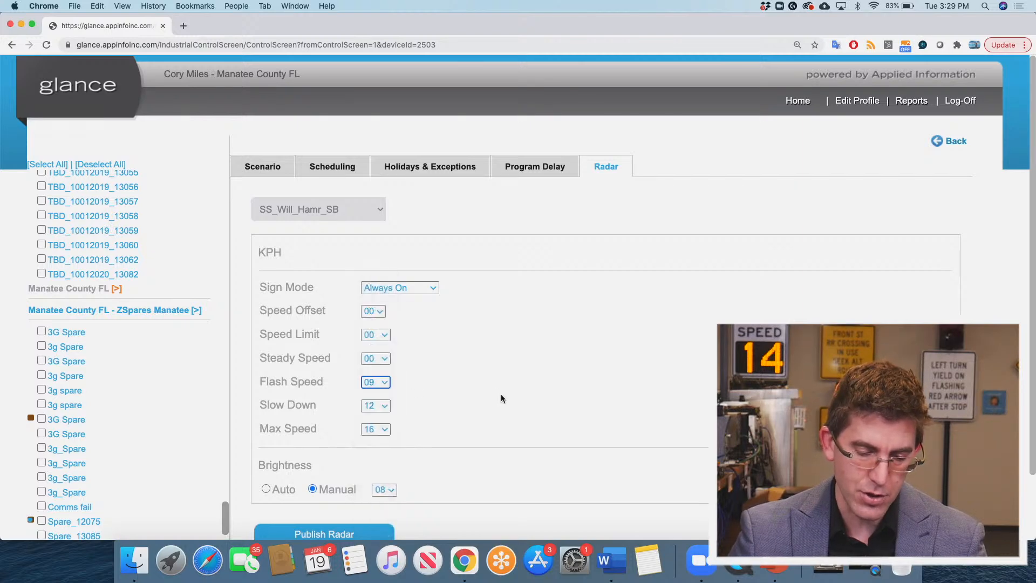
left_click(432, 289)
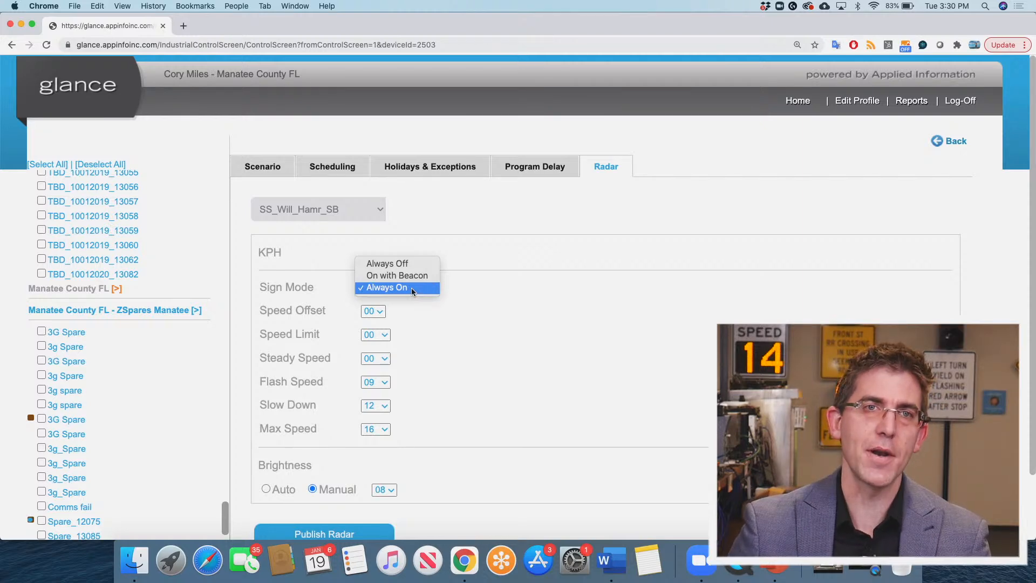
left_click(412, 287)
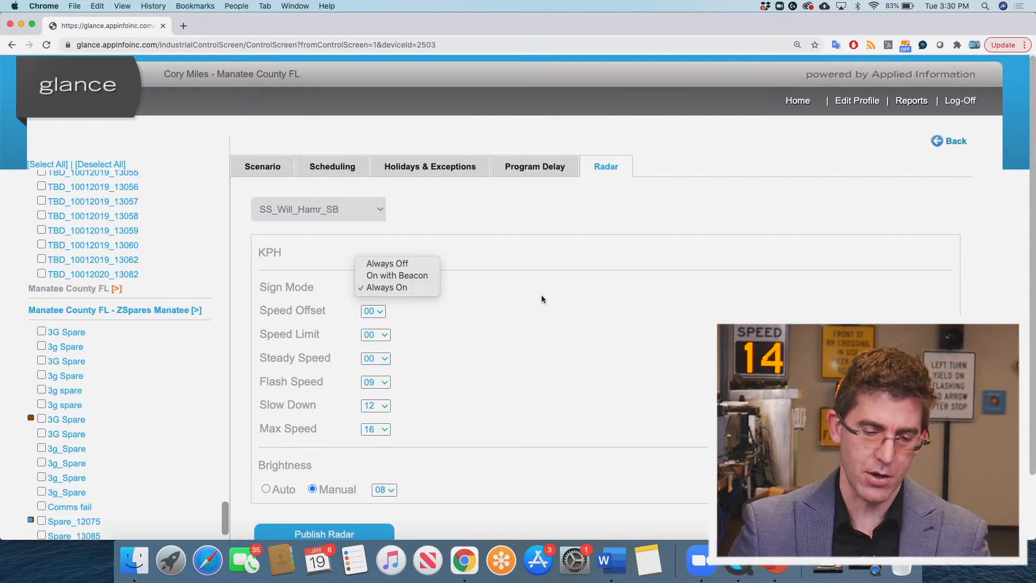
- Set the radar's speed offset to 10, and leave for the home page without publishing the radar changes
left_click(381, 314)
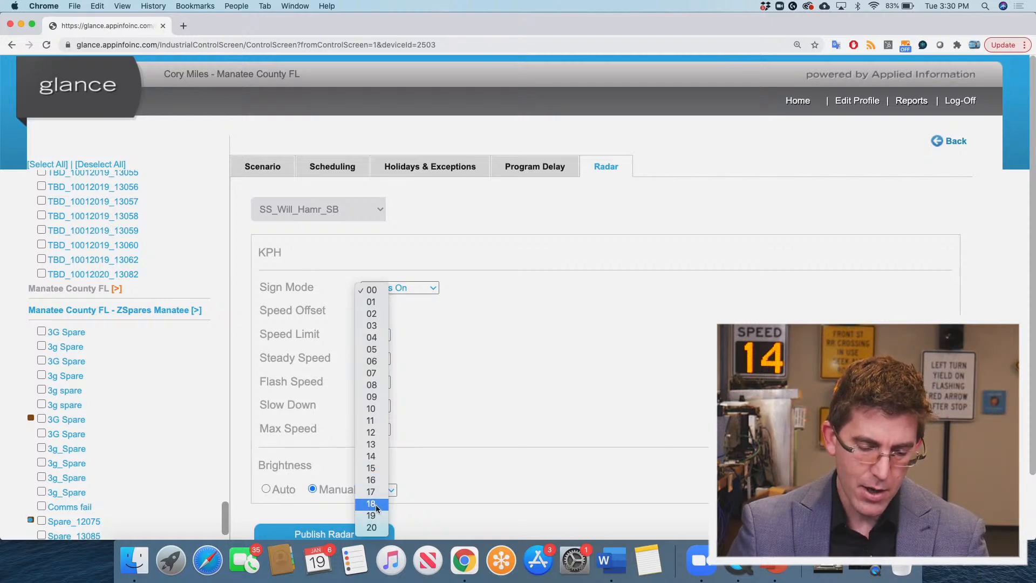
left_click(380, 408)
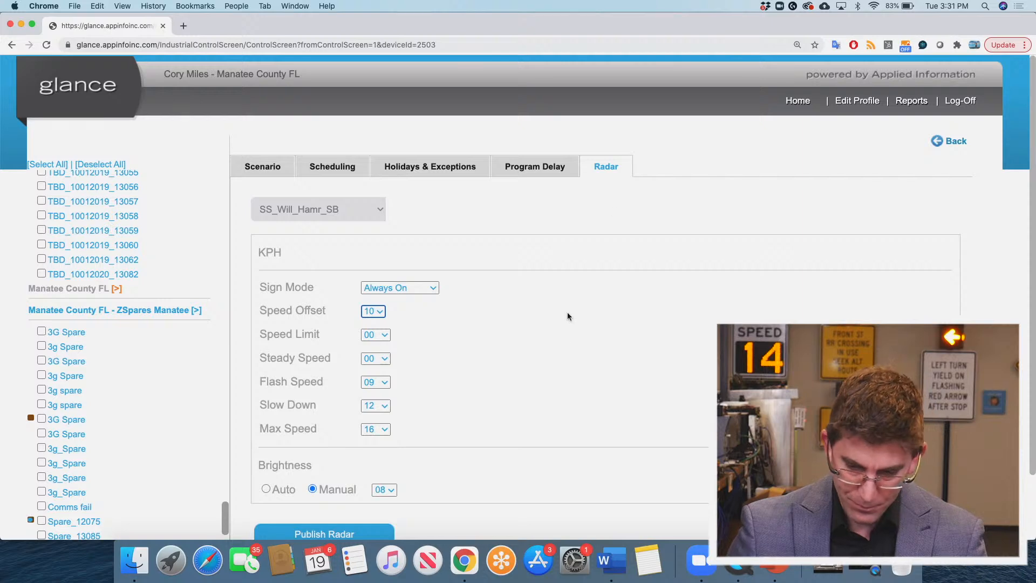
left_click(798, 101)
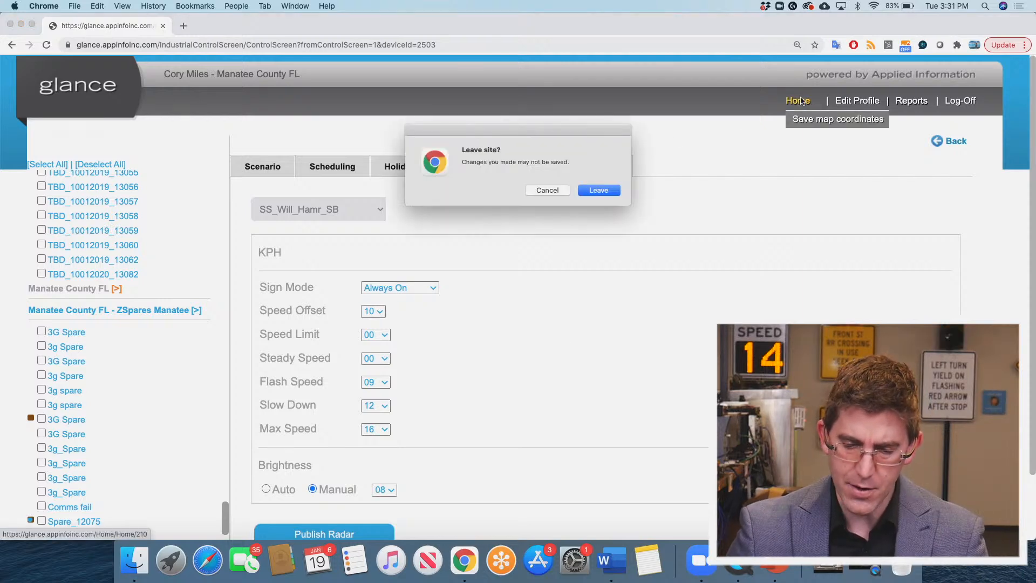
left_click(607, 188)
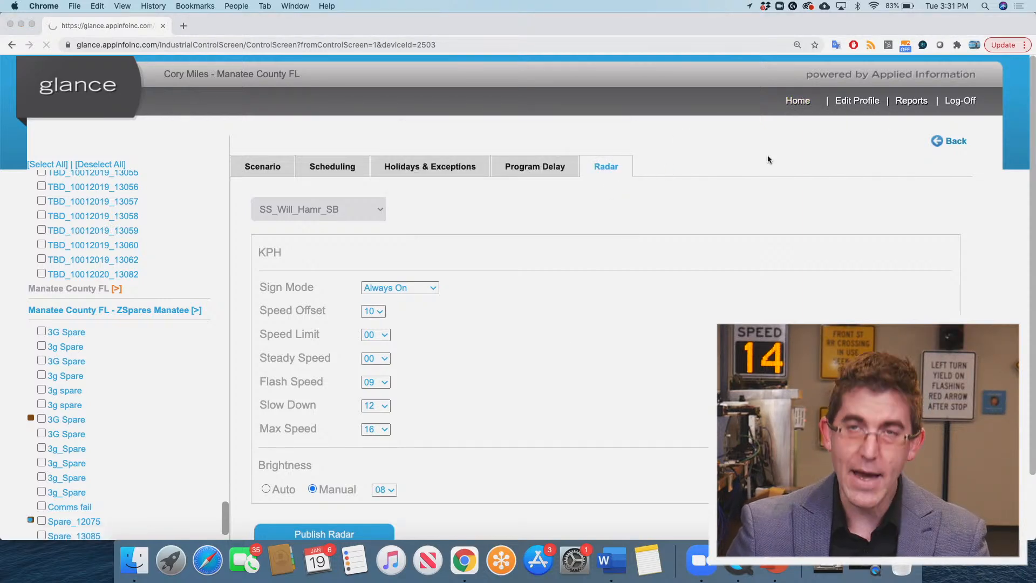
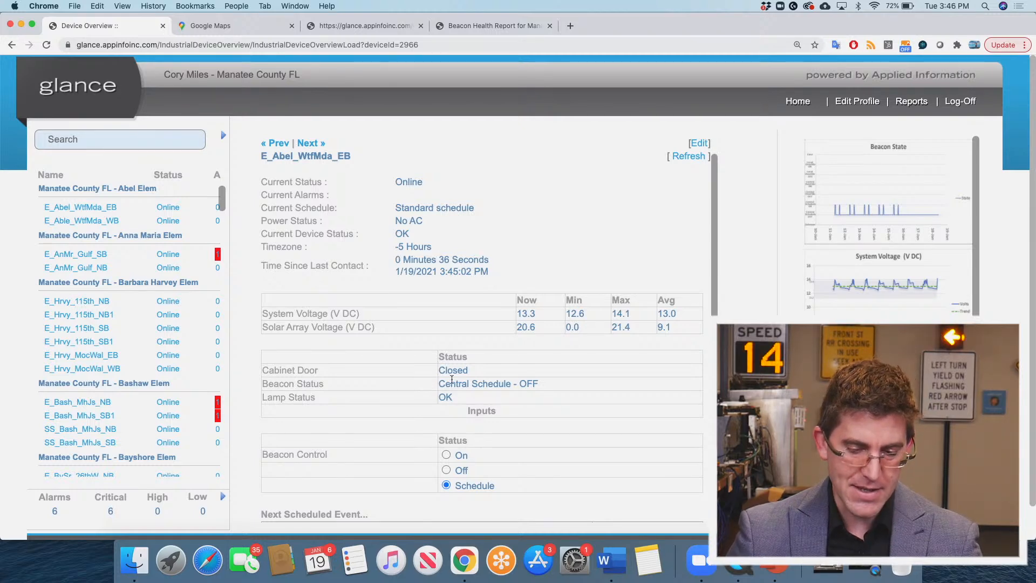
- Check the next scheduled events of E_Abel_WtfMda_EB and open the School Beacon Event Log from the reports
scroll(553, 385, "down", 4)
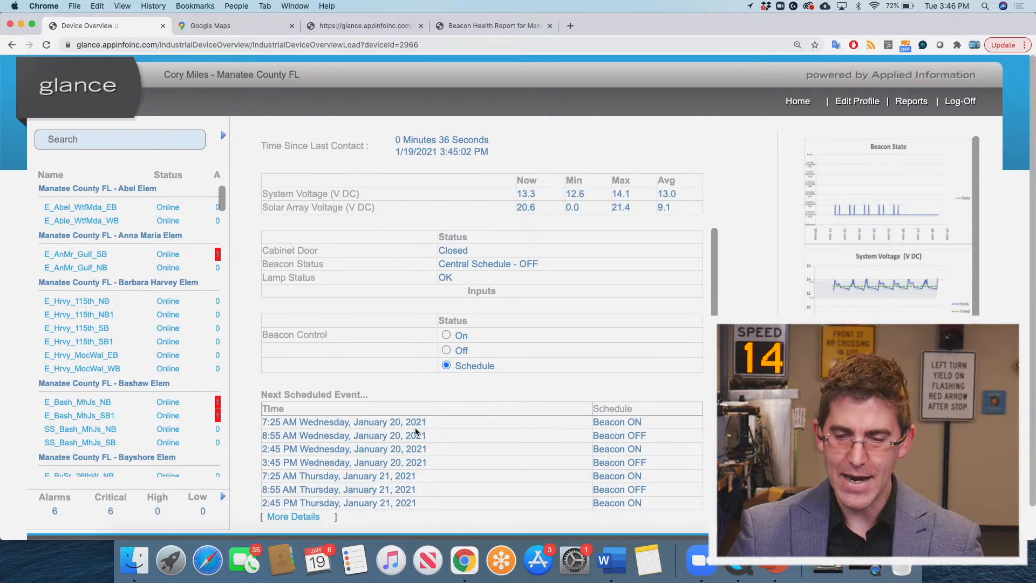
scroll(566, 227, "up", 3)
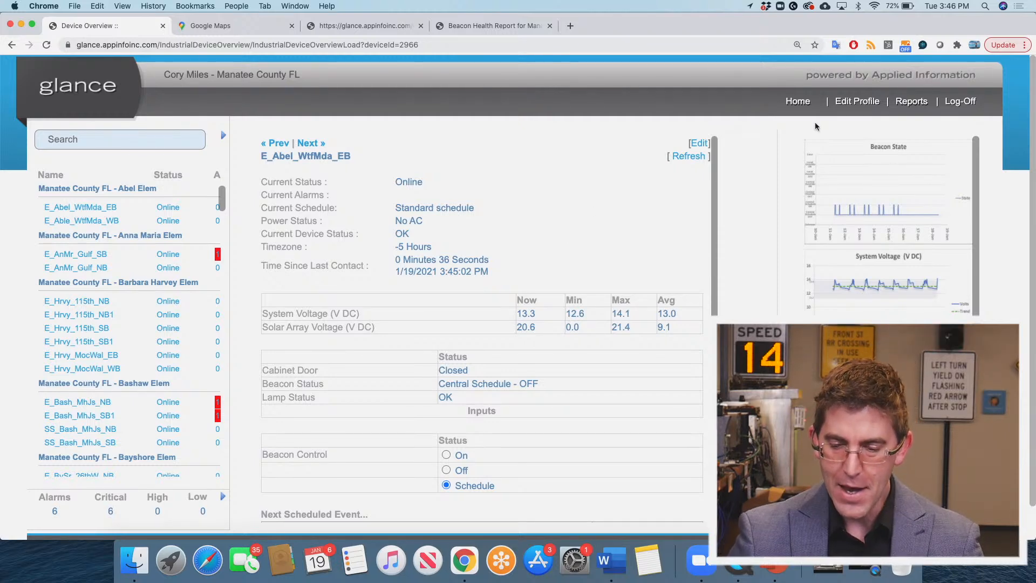
left_click(920, 116)
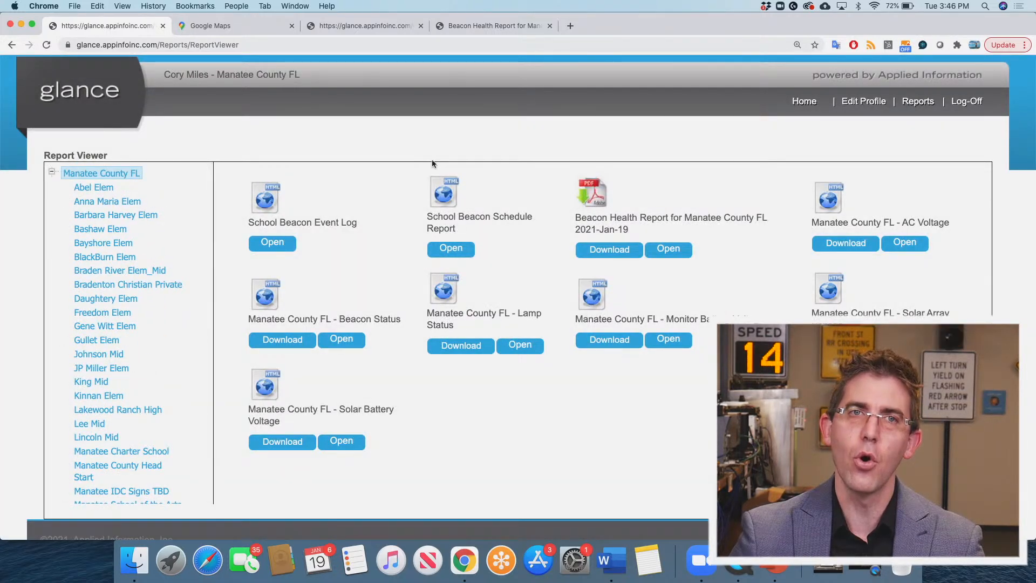
left_click(282, 246)
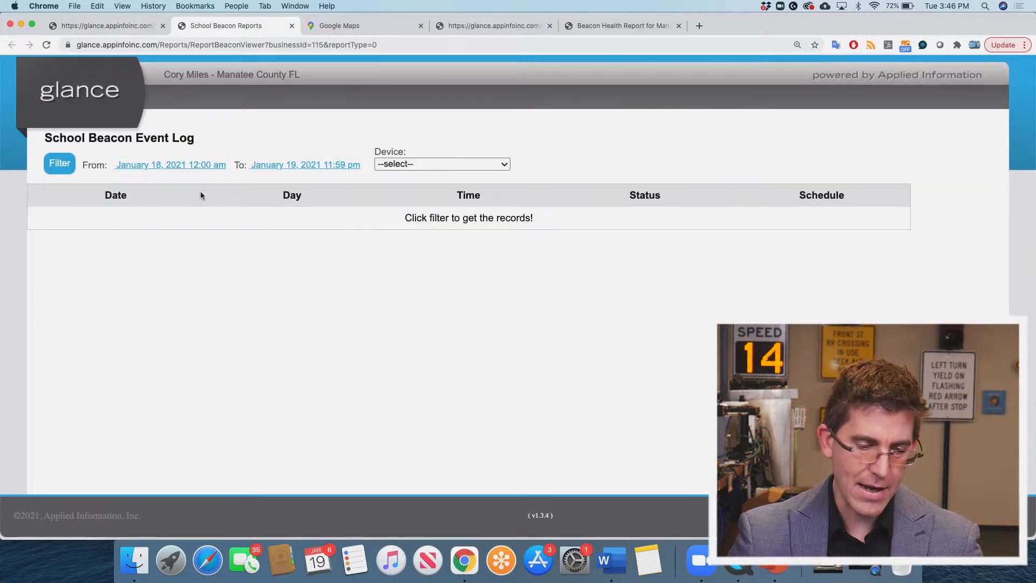
- Set the event log's start date to January 11, 2021 at 12:00 am
left_click(186, 166)
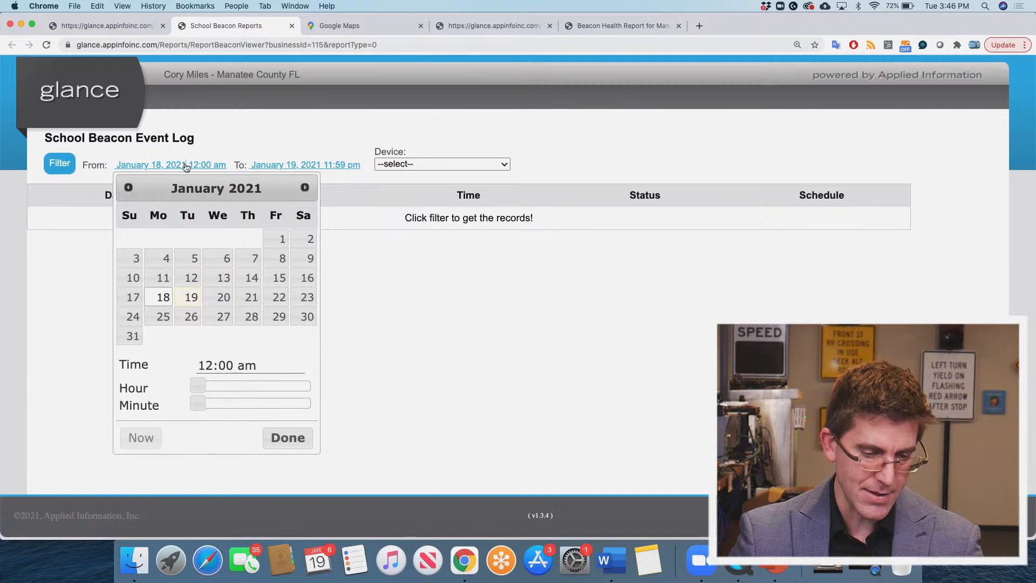
left_click(168, 278)
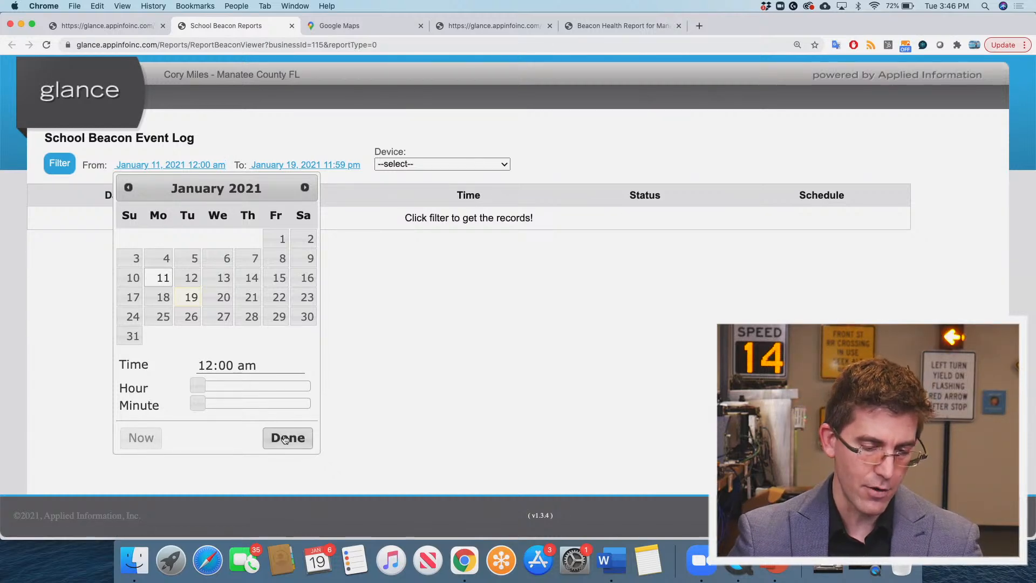
left_click(285, 437)
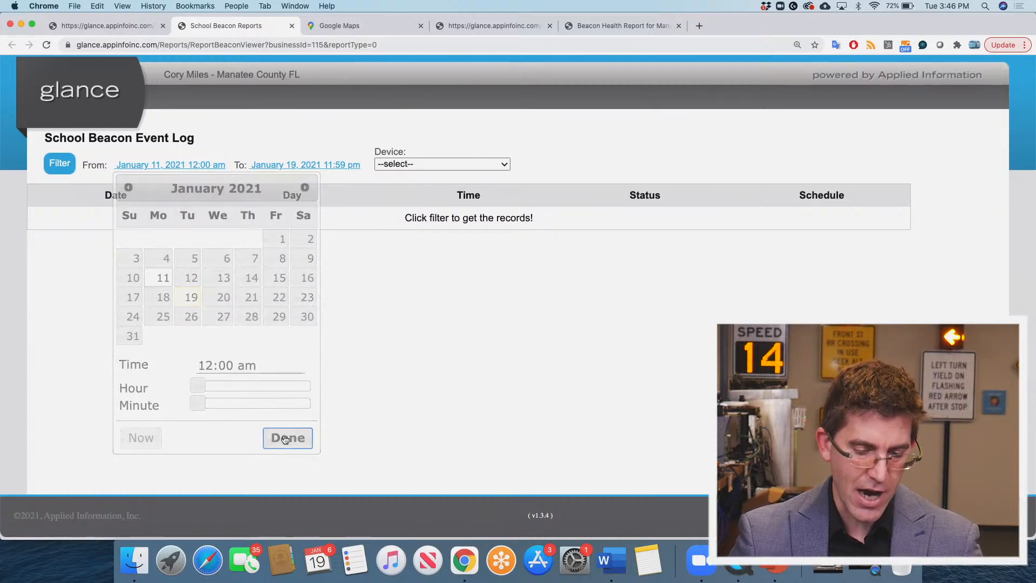
- Set the event log's end date to January 11, 2021 at 11:59 pm
left_click(276, 167)
left_click(298, 278)
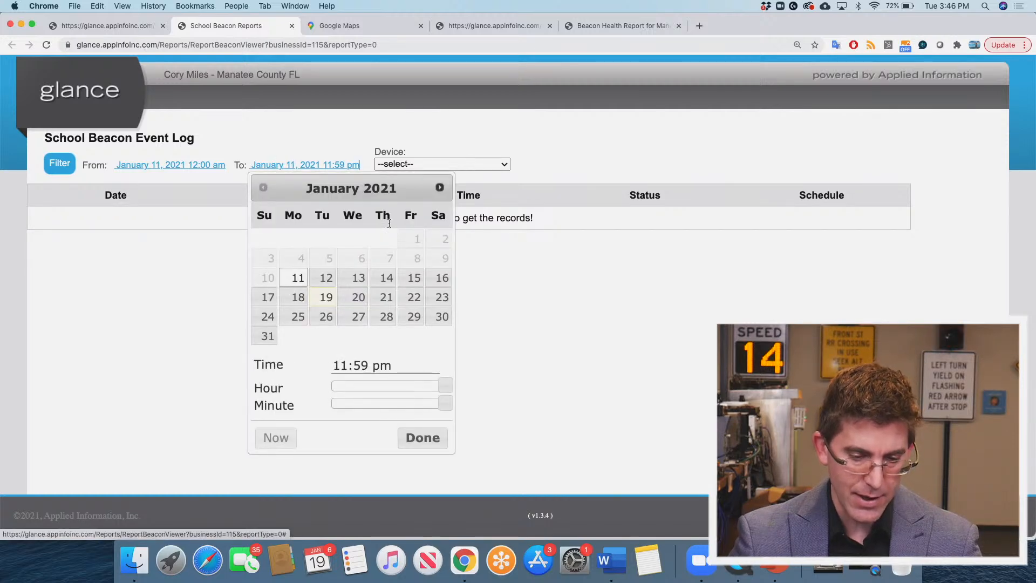
left_click(422, 437)
- Choose the device E_Bash_MhJs_NB for the event log and filter the records
left_click(499, 164)
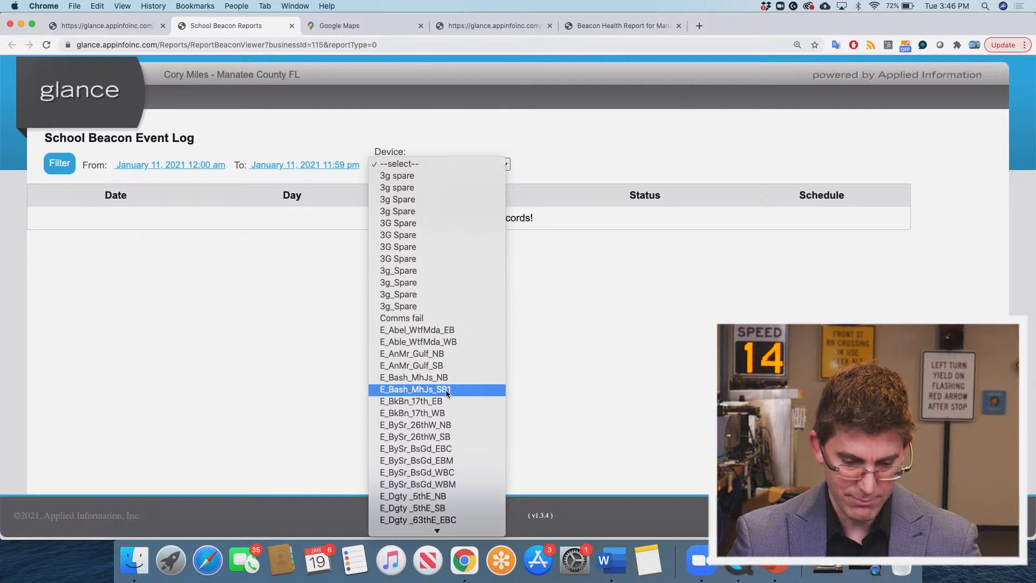
left_click(402, 381)
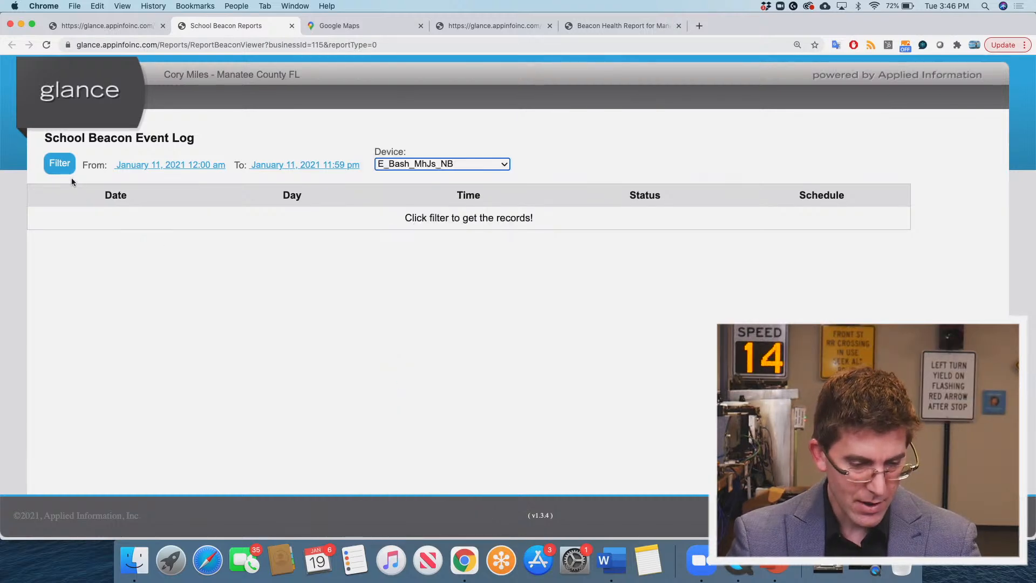
left_click(68, 171)
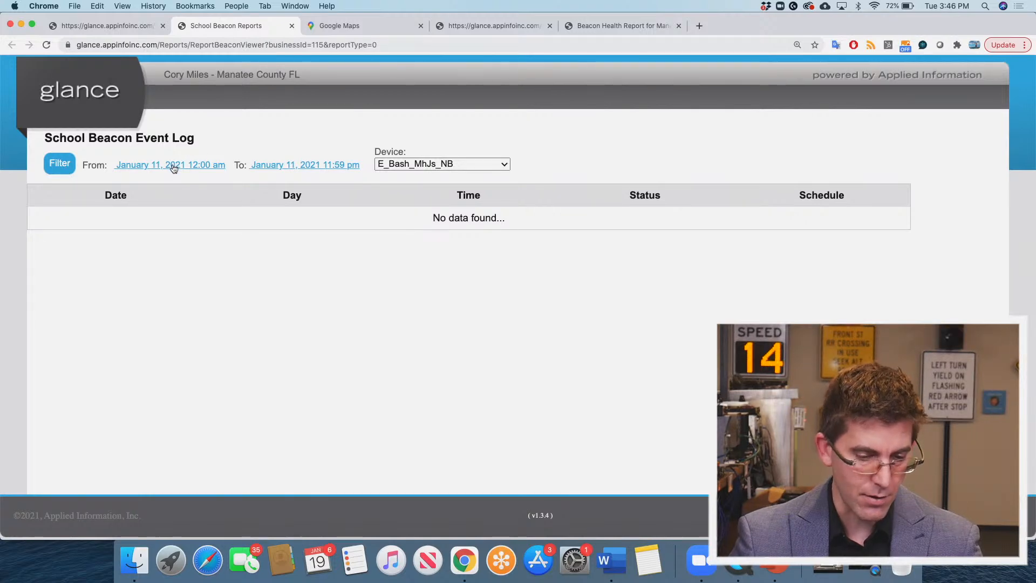
- Set the event log's range to January 19, 2021, from 12:00 am to 11:59 pm, and filter the records
left_click(174, 167)
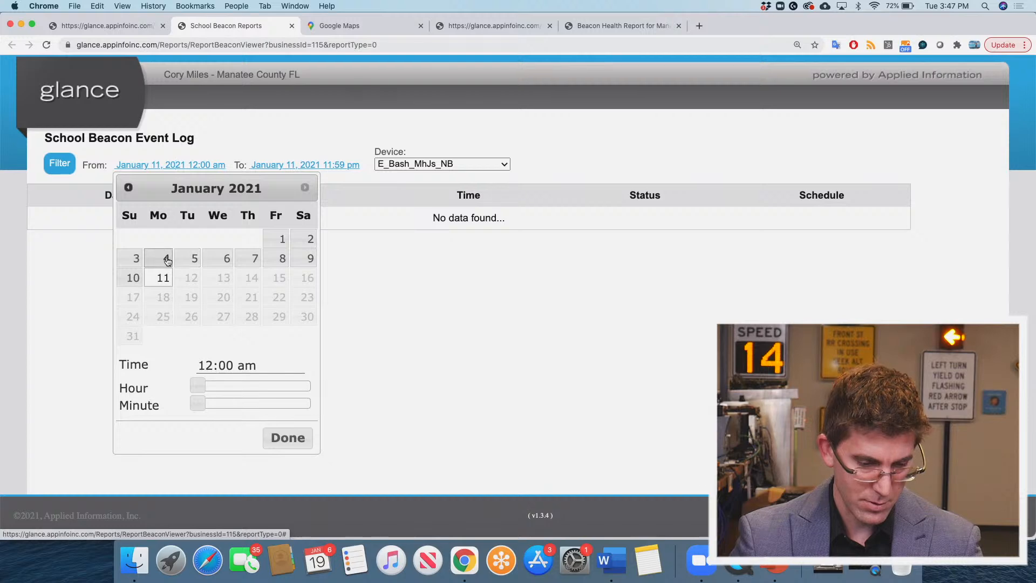
left_click(340, 165)
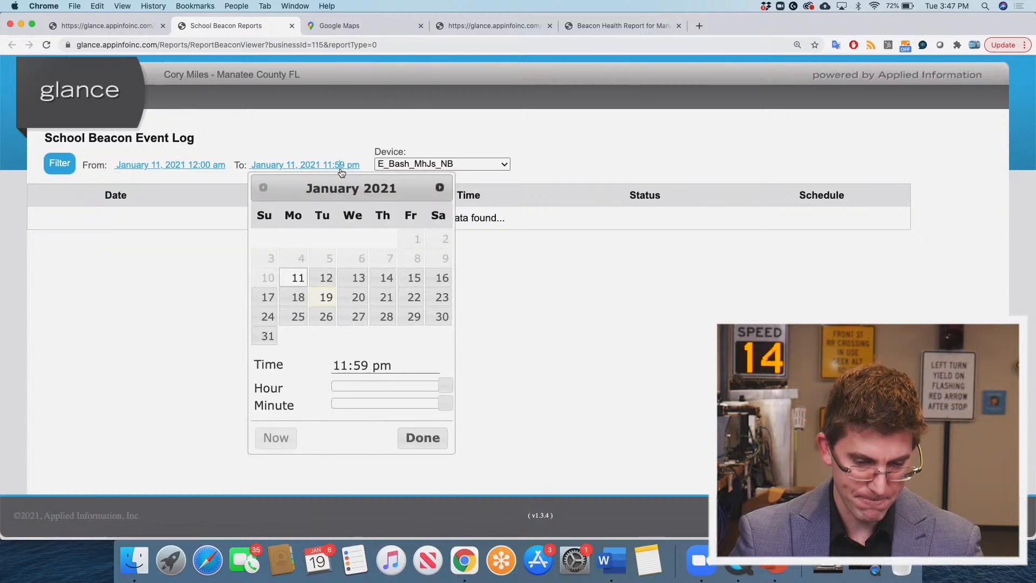
left_click(326, 297)
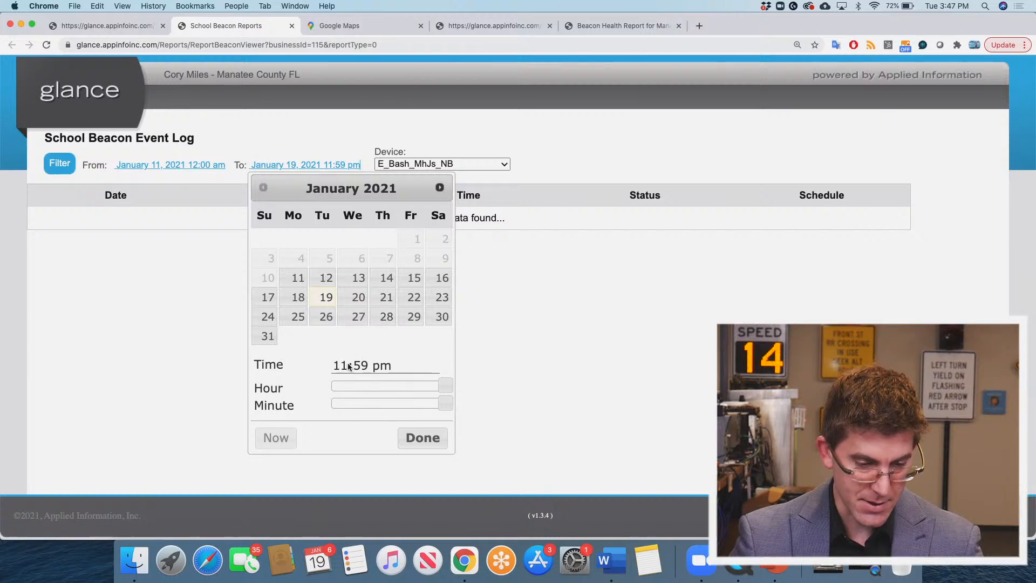
left_click(423, 437)
left_click(187, 165)
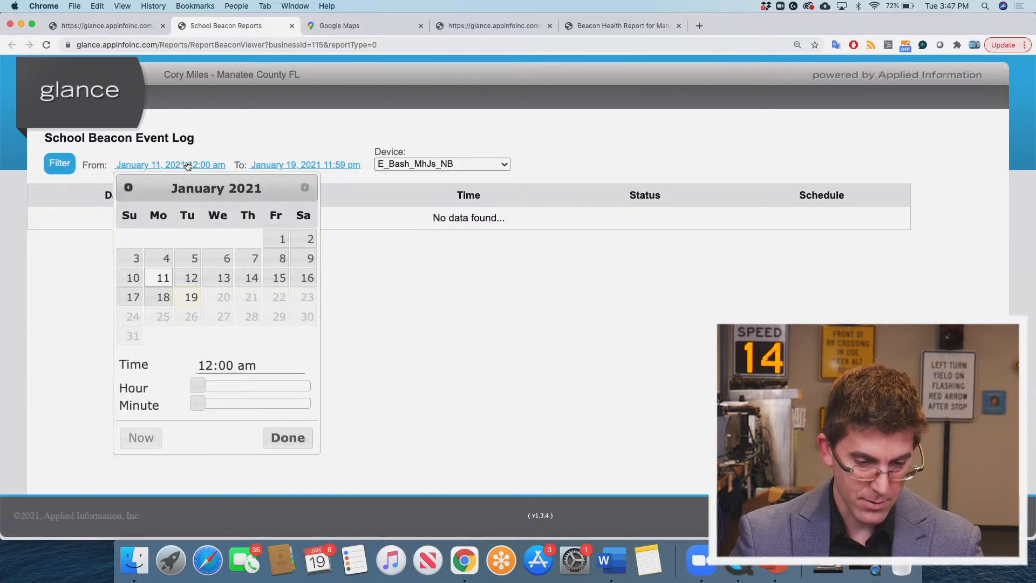
left_click(191, 297)
left_click(288, 438)
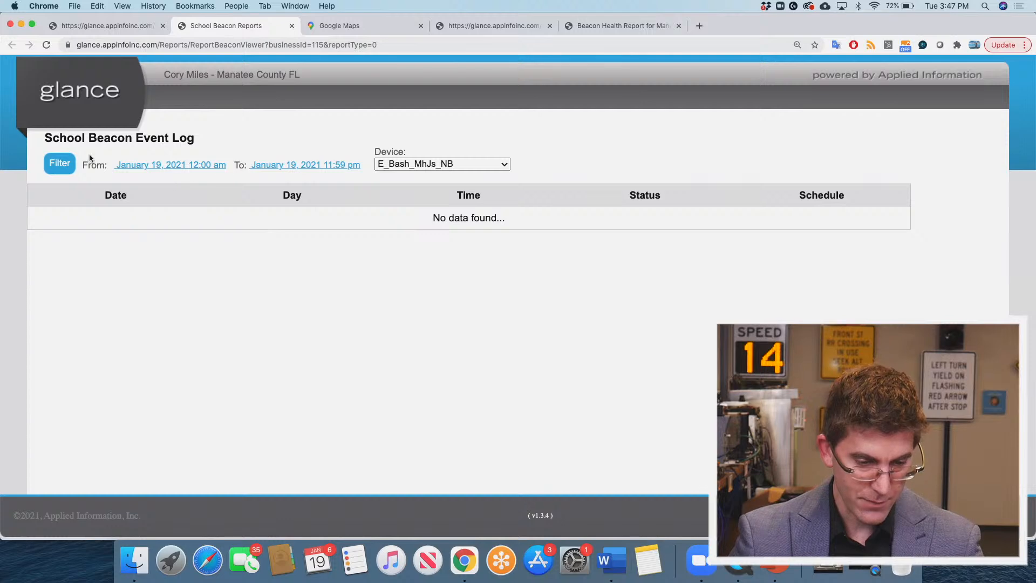
left_click(57, 167)
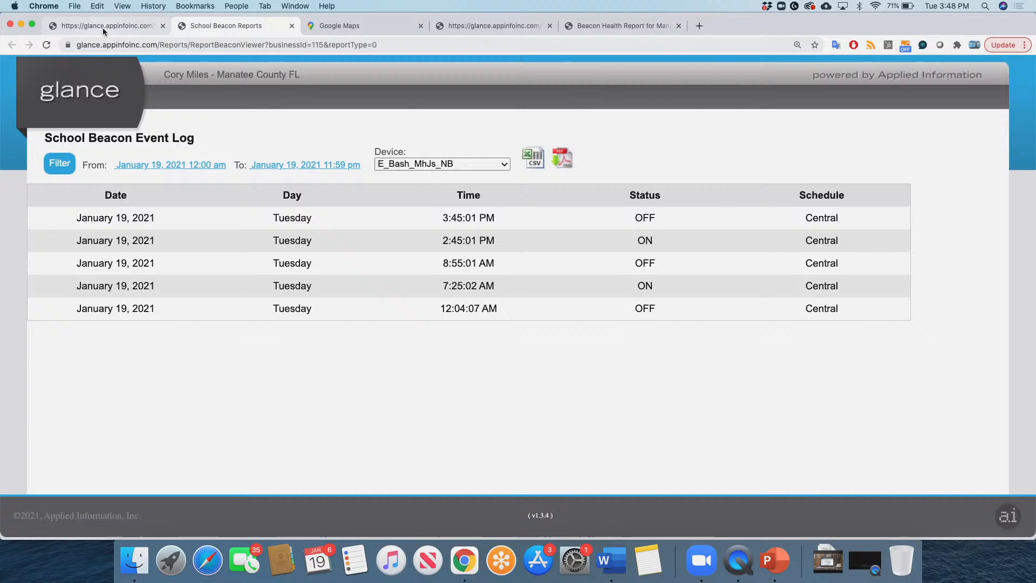
- Open the School Beacon Schedule Report from the report viewer and view the schedules of Abel Elem
left_click(102, 27)
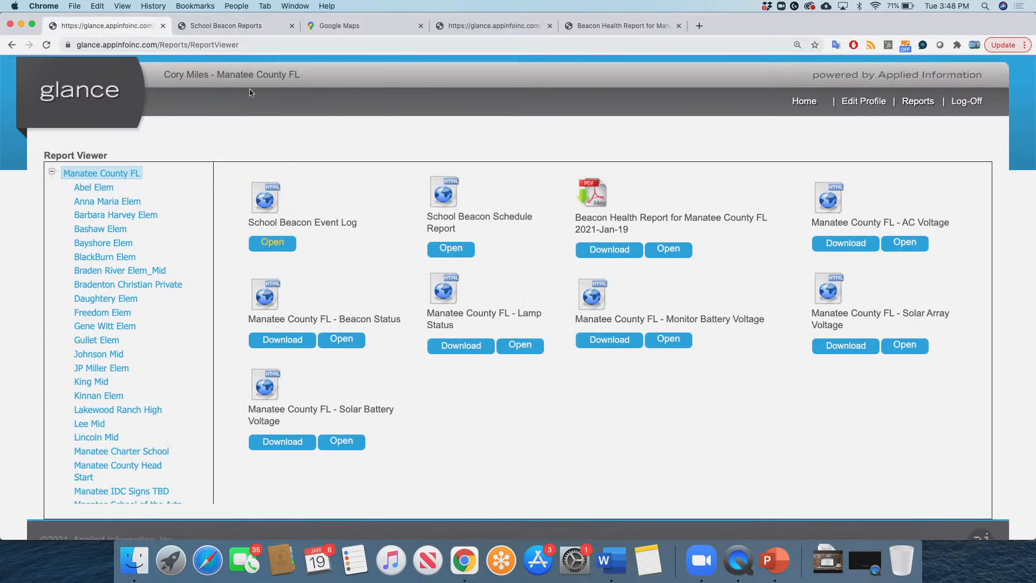
left_click(459, 249)
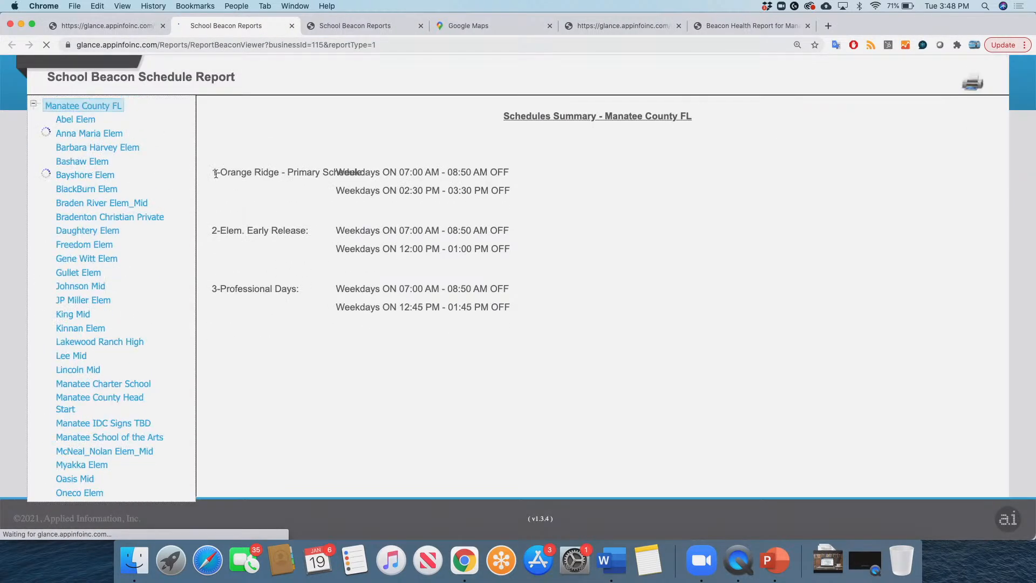
left_click(84, 124)
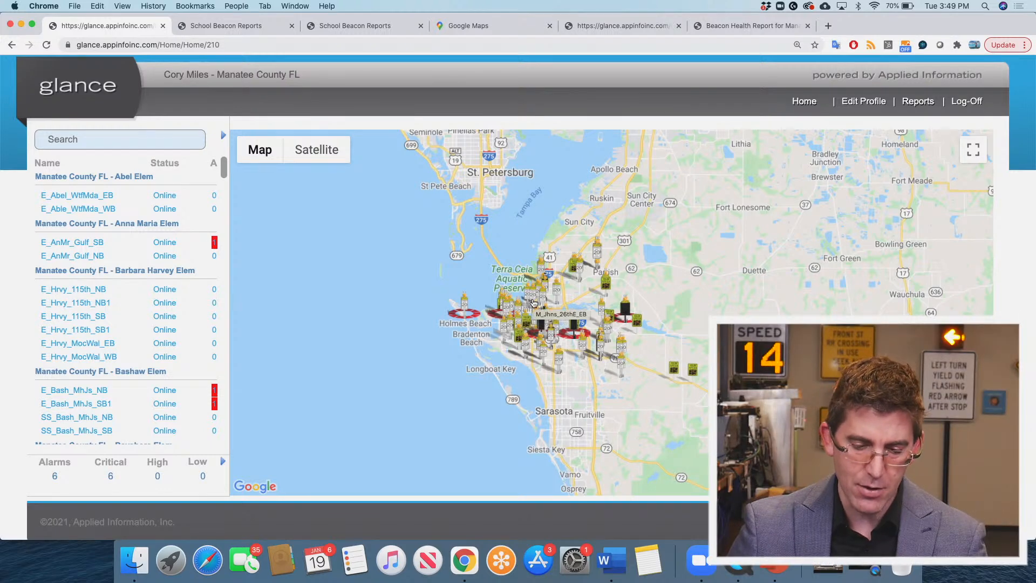
- Examine the beacon locations around Bradenton on the home page map
scroll(533, 303, "up", 2)
scroll(533, 303, "up", 2)
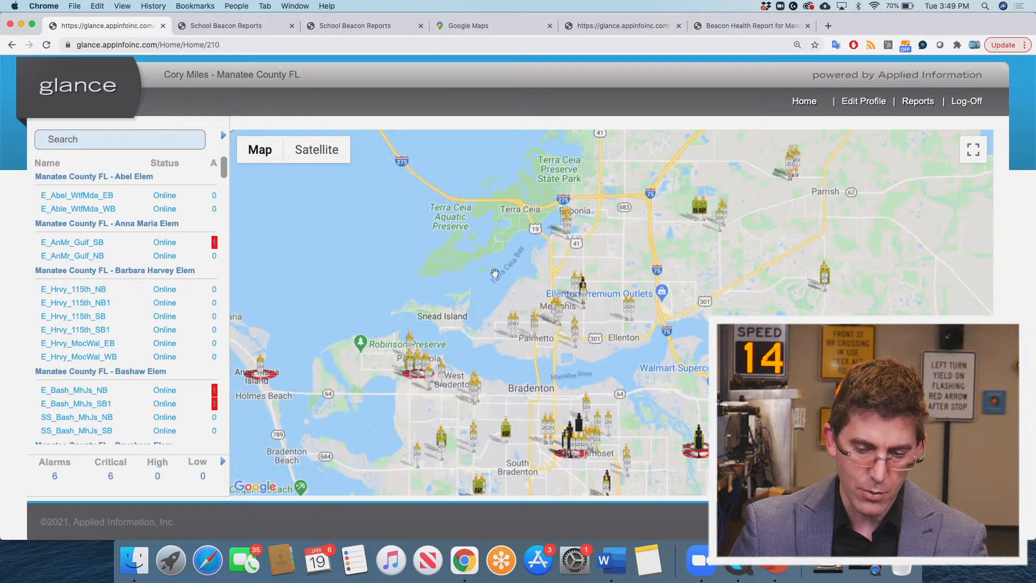
left_click_drag(453, 274, 501, 194)
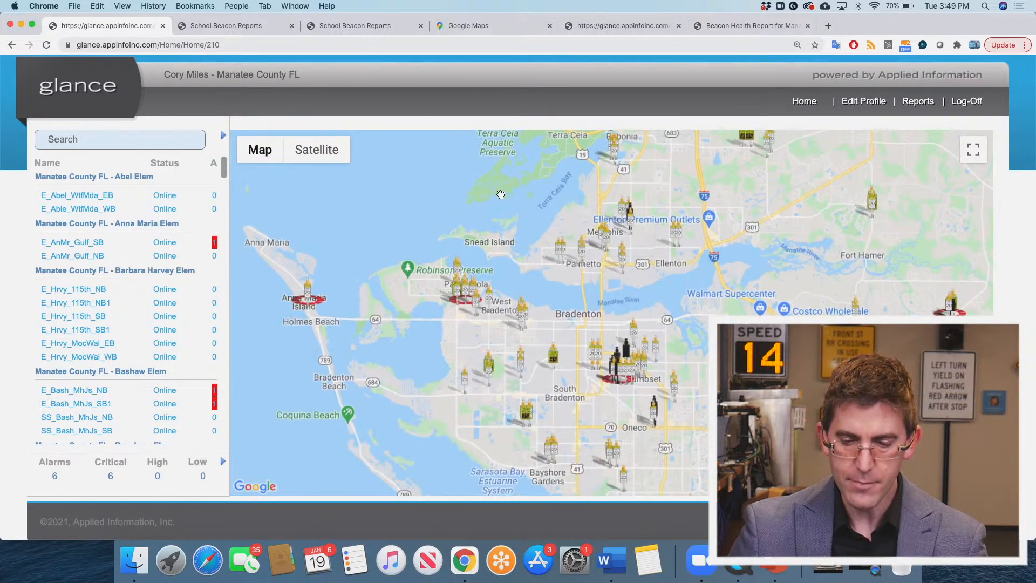